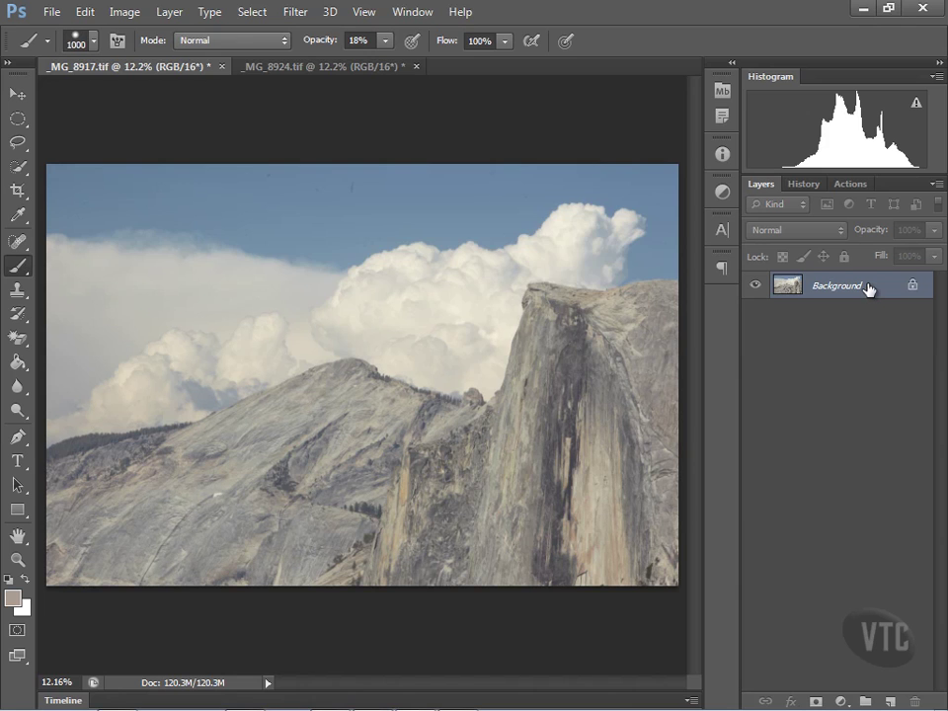
Step: Create two duplicates of the locked Background layer in _MG_8917.tif
{"action": "double_click", "coordinate": [869, 286]}
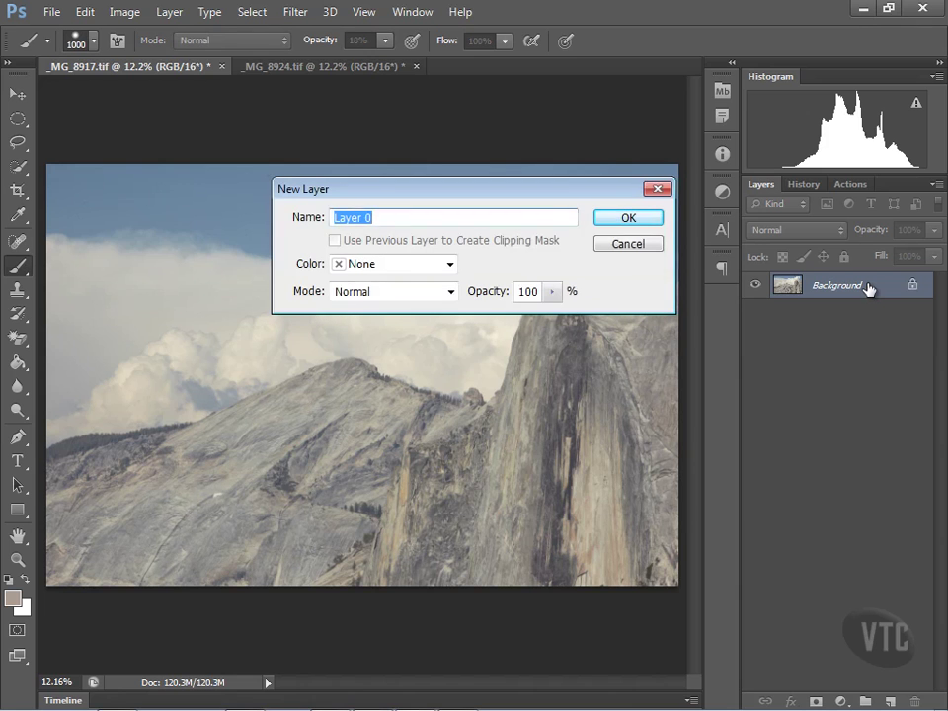
{"action": "left_click", "coordinate": [624, 246]}
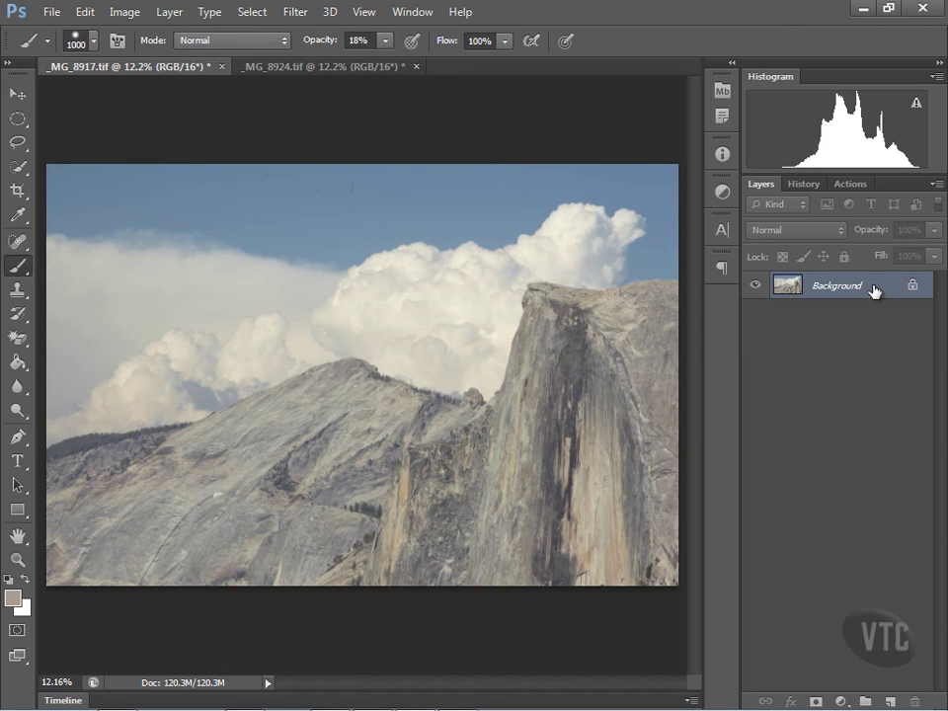
{"action": "left_click_drag", "start_coordinate": [874, 292], "coordinate": [890, 700]}
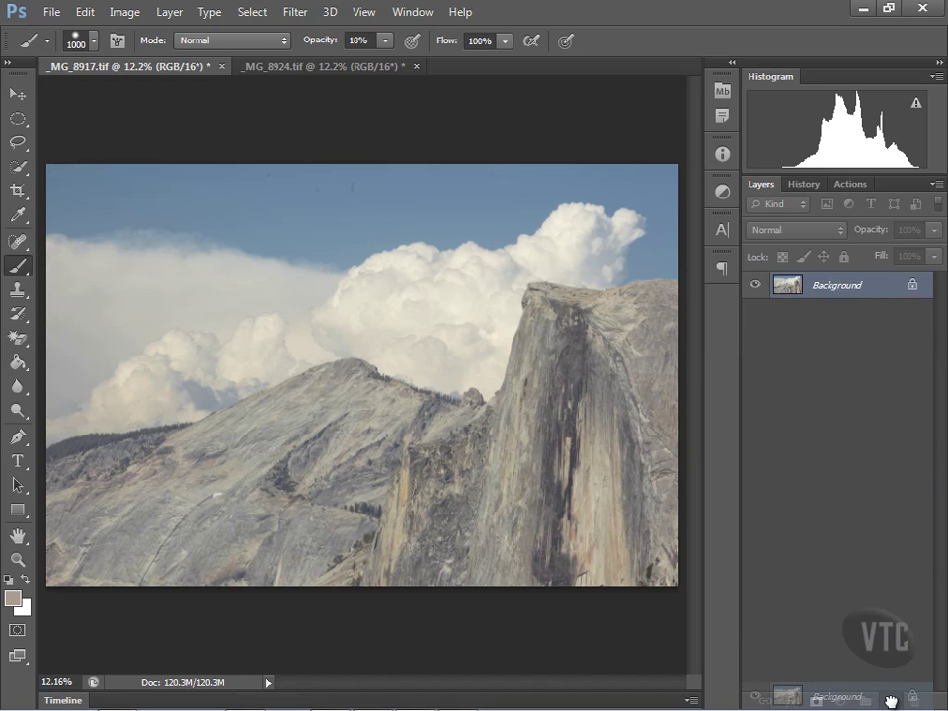
{"action": "left_click_drag", "start_coordinate": [890, 701], "coordinate": [889, 702]}
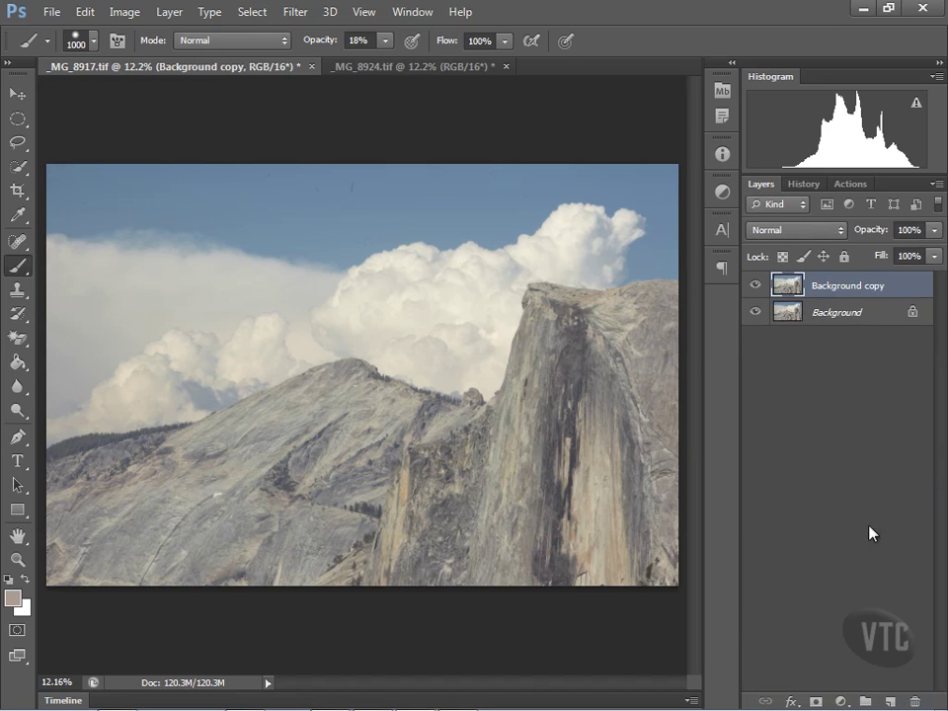
{"action": "left_click", "coordinate": [847, 313]}
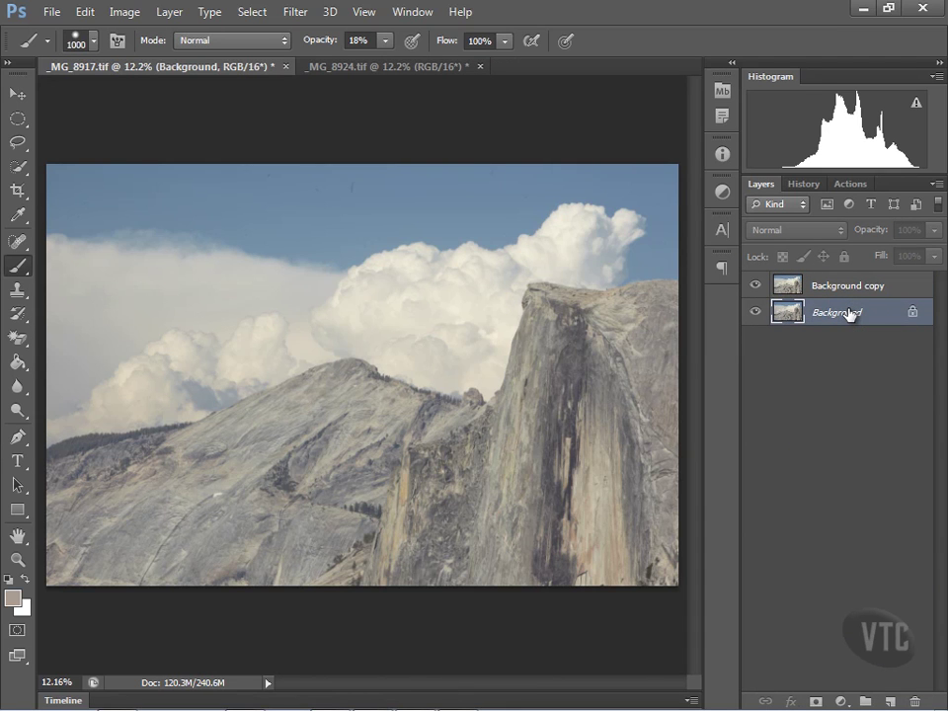
{"action": "key", "text": "ctrl+j"}
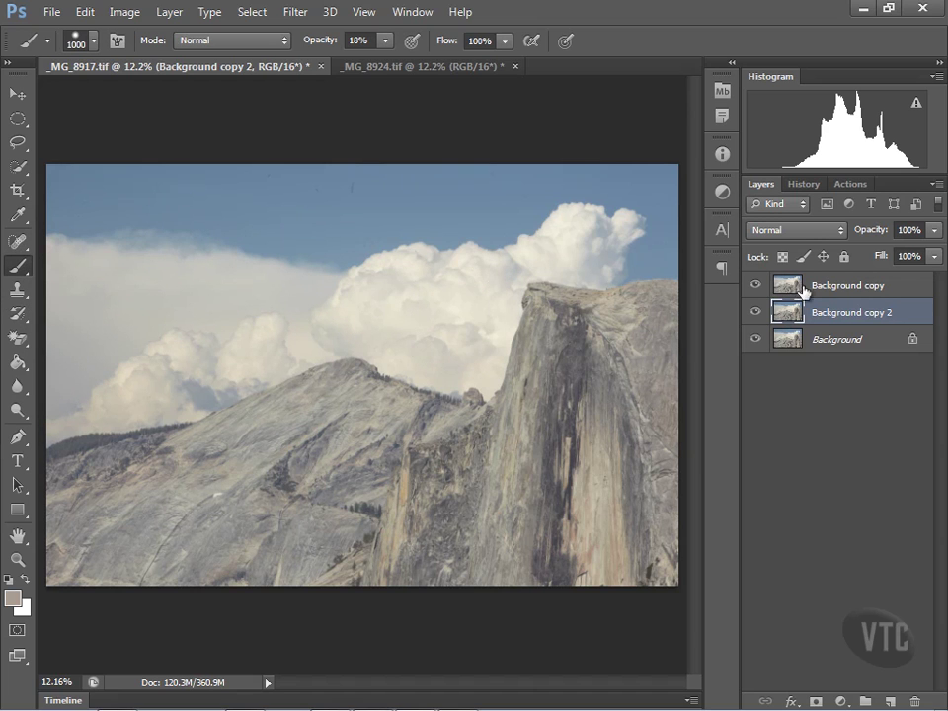
Step: Hide the Background copy layer and darken Background copy 2 with Curves, raising the black point and placing a midtone point at input 150, output 98
{"action": "left_click", "coordinate": [840, 287]}
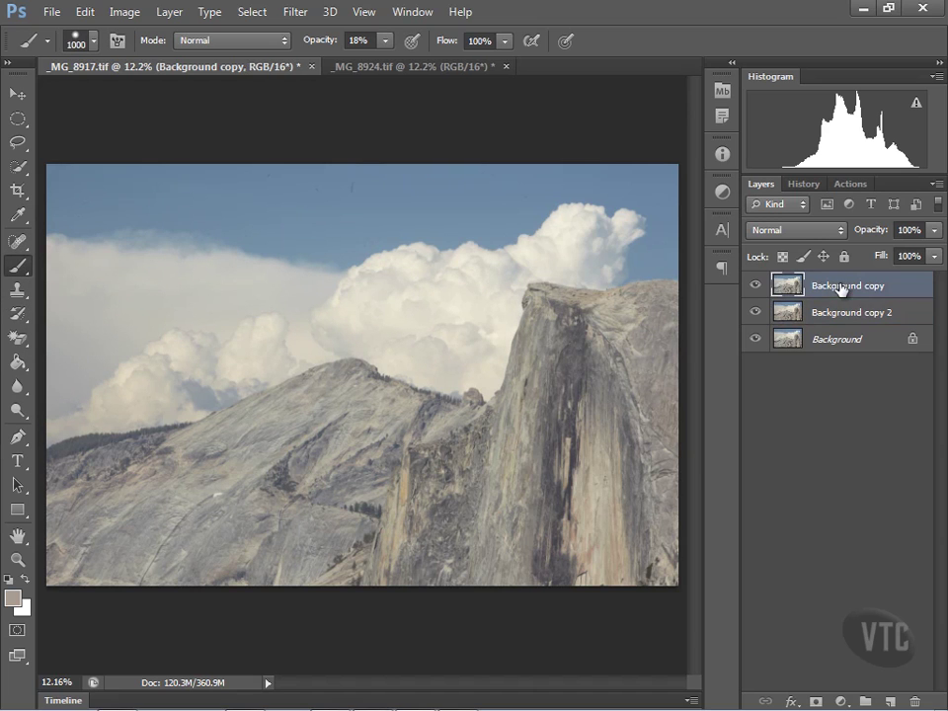
{"action": "left_click", "coordinate": [755, 286]}
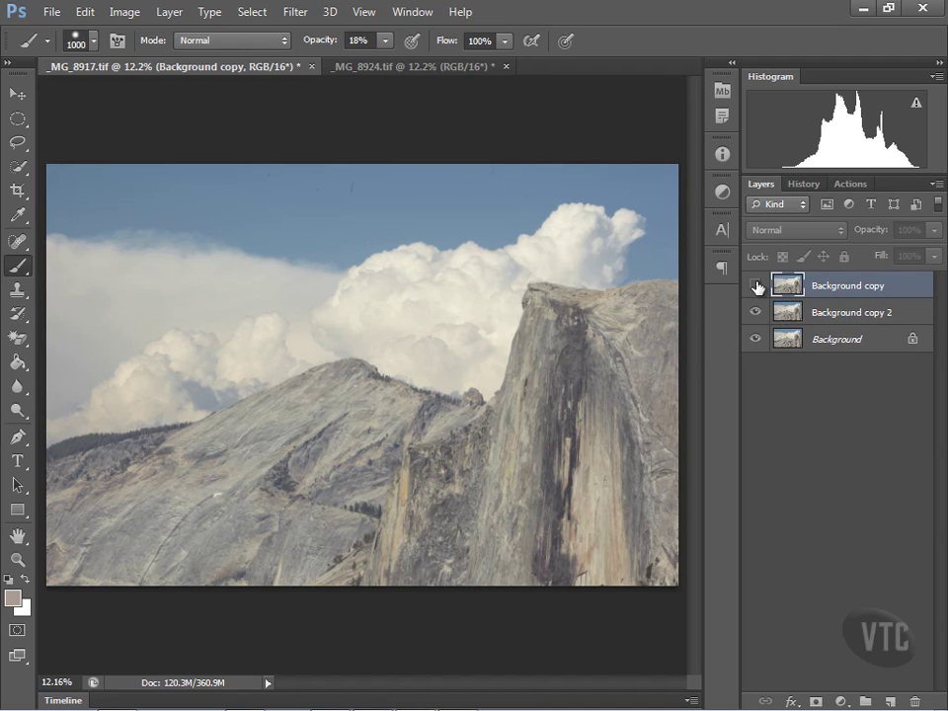
{"action": "left_click", "coordinate": [853, 314]}
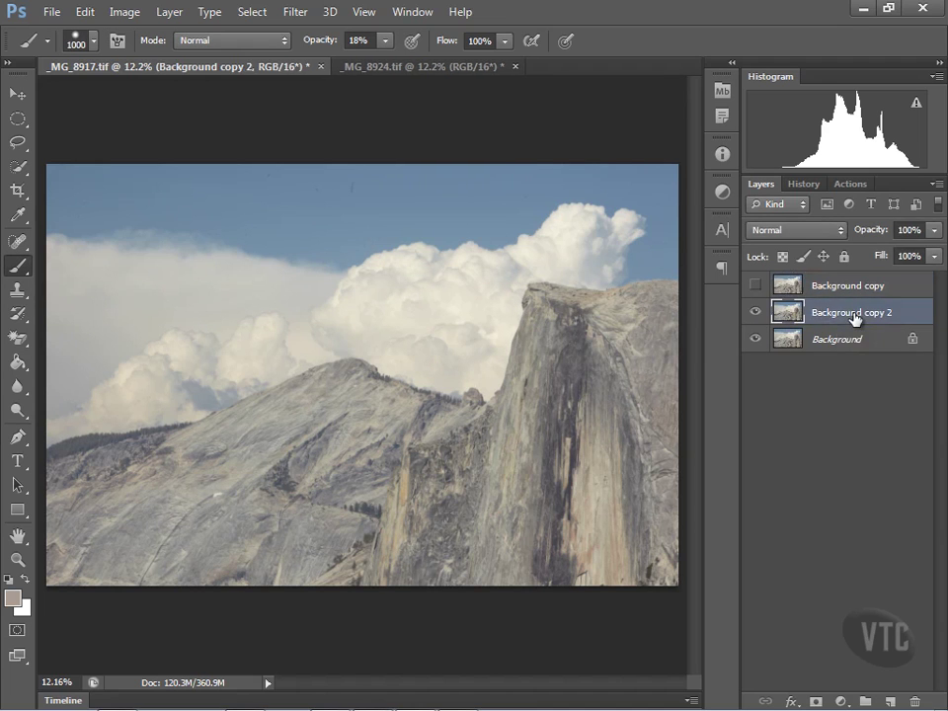
{"action": "left_click", "coordinate": [125, 14]}
{"action": "mouse_move", "coordinate": [139, 63]}
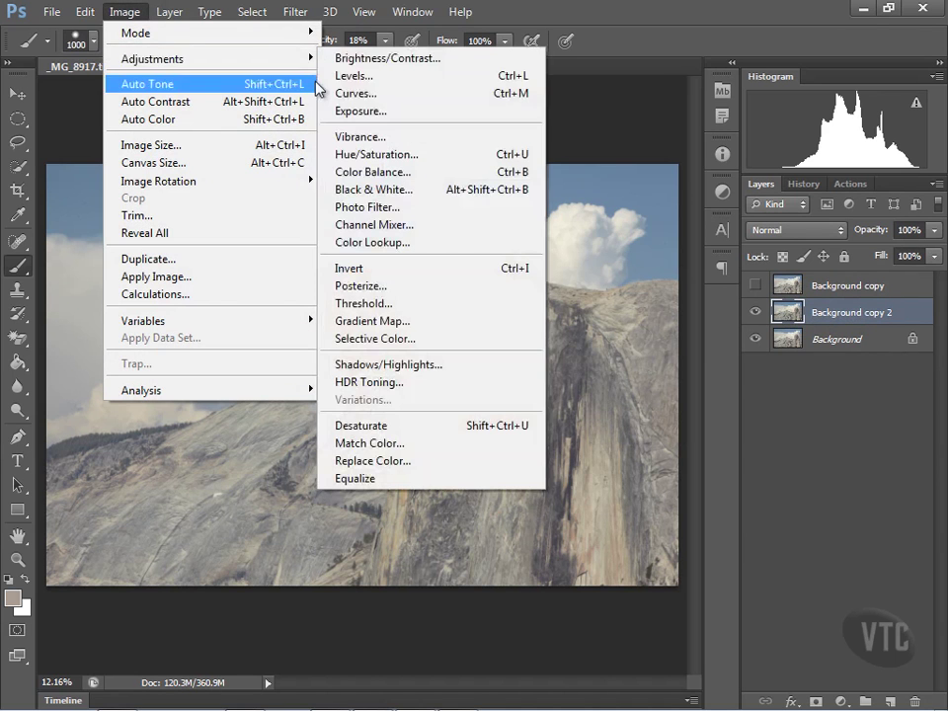
{"action": "left_click", "coordinate": [335, 92]}
{"action": "left_click_drag", "start_coordinate": [550, 360], "coordinate": [608, 362]}
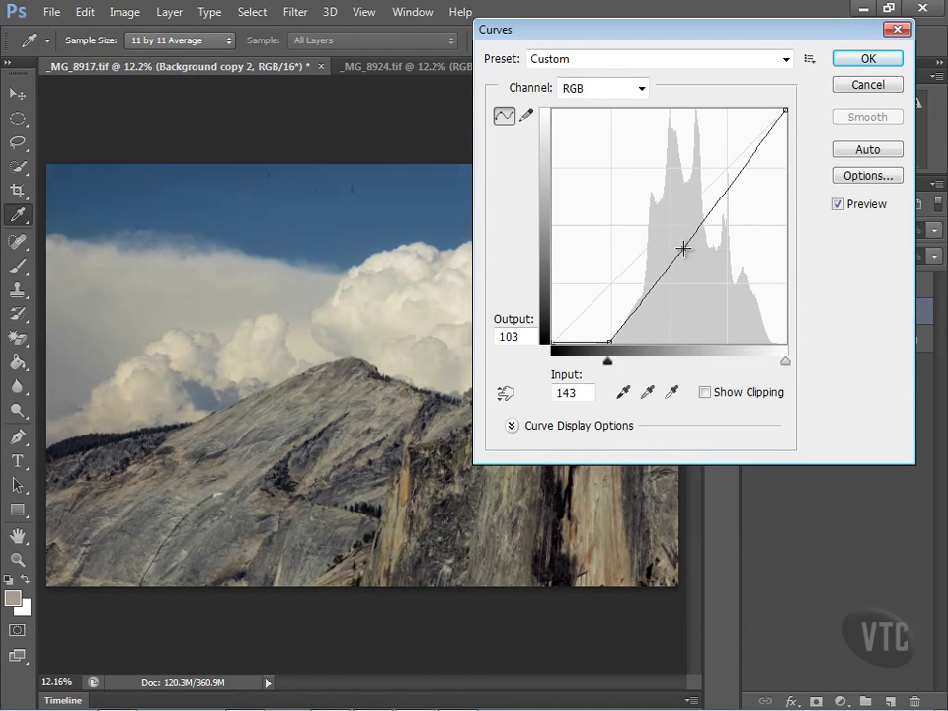
{"action": "left_click_drag", "start_coordinate": [683, 249], "coordinate": [690, 253]}
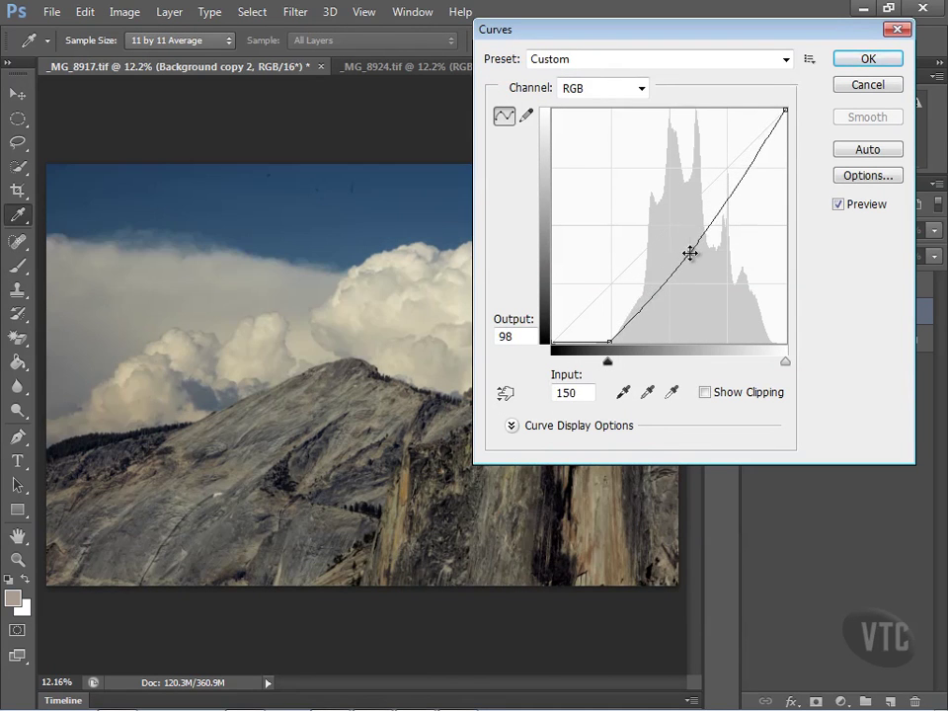
{"action": "left_click", "coordinate": [867, 59]}
{"action": "key", "text": "b"}
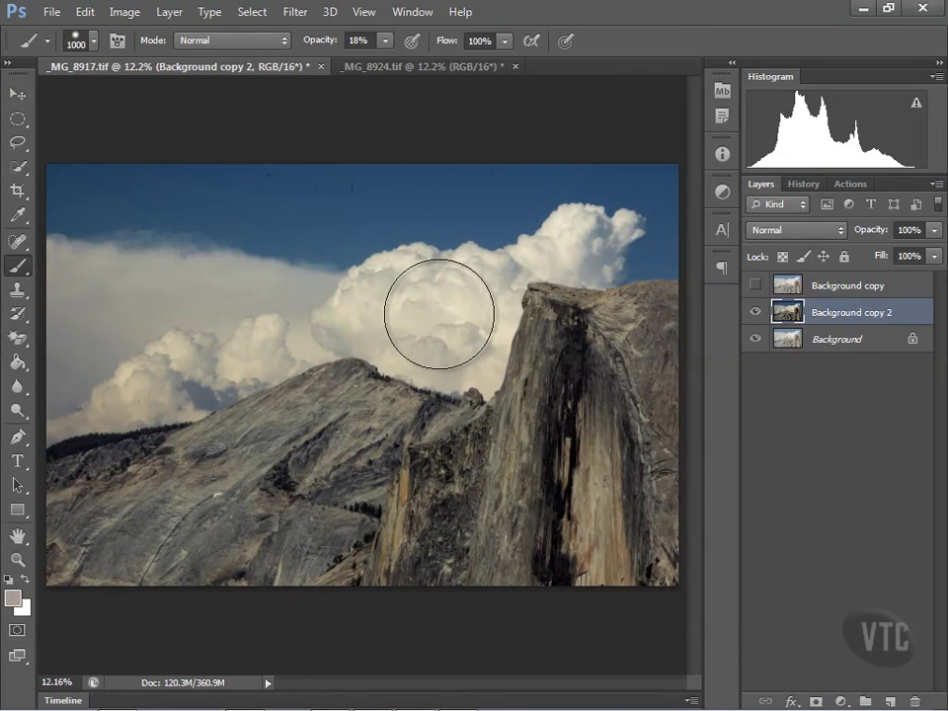
Step: Show the Background copy layer again and add a white layer mask to it
{"action": "left_click", "coordinate": [837, 286]}
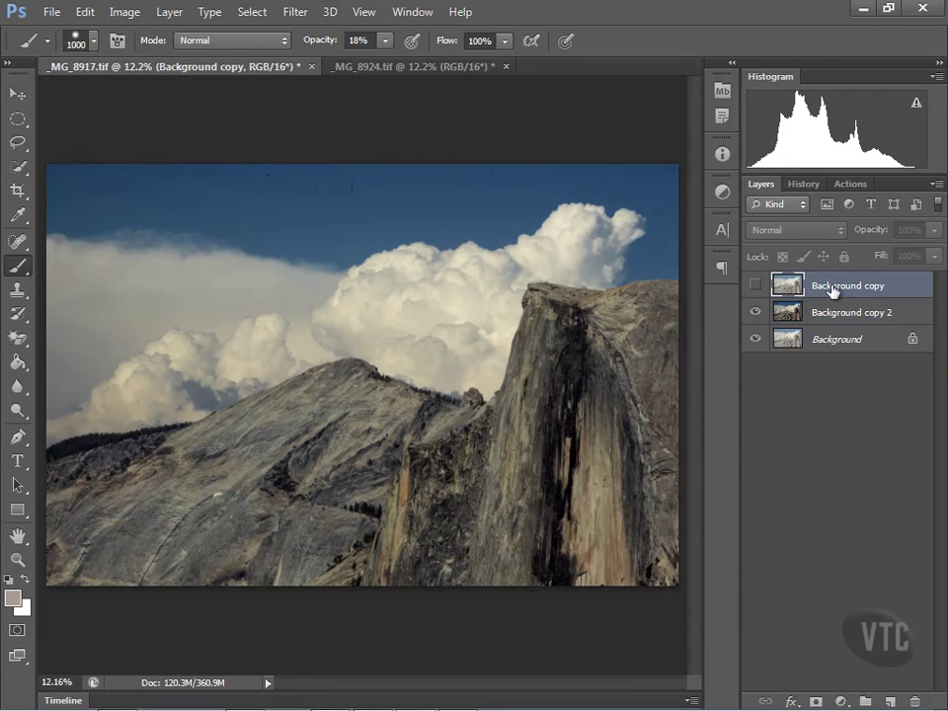
{"action": "left_click", "coordinate": [754, 286]}
{"action": "left_click", "coordinate": [754, 286]}
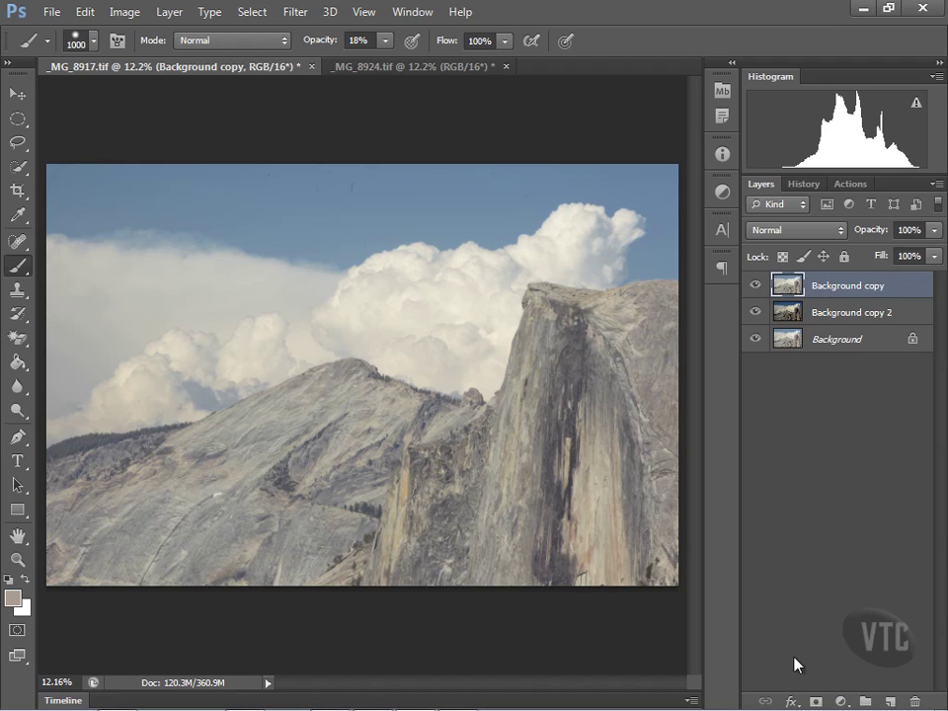
{"action": "left_click", "coordinate": [815, 702]}
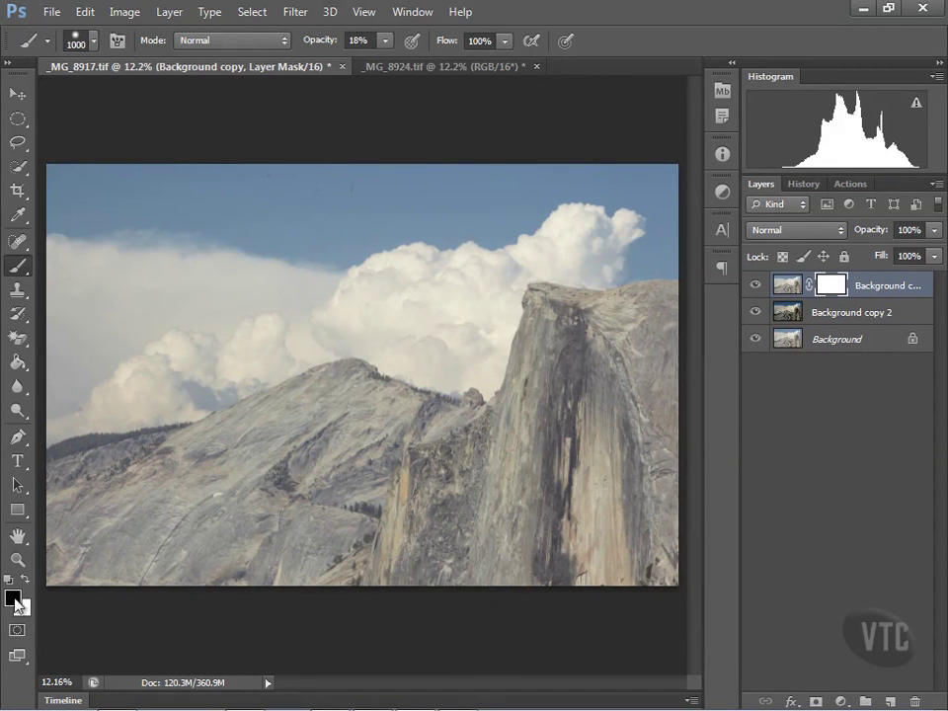
Step: Paint black at 18% opacity on the mask over the sky and clouds, using a 1000 px brush and a 250 px brush near the mountain edges
{"action": "mouse_move", "coordinate": [442, 326]}
{"action": "left_mouse_down"}
{"action": "mouse_move", "coordinate": [409, 299]}
{"action": "mouse_move", "coordinate": [445, 328]}
{"action": "mouse_move", "coordinate": [389, 301]}
{"action": "mouse_move", "coordinate": [450, 322]}
{"action": "mouse_move", "coordinate": [462, 301]}
{"action": "mouse_move", "coordinate": [408, 317]}
{"action": "mouse_move", "coordinate": [453, 315]}
{"action": "mouse_move", "coordinate": [353, 303]}
{"action": "mouse_move", "coordinate": [64, 384]}
{"action": "mouse_move", "coordinate": [425, 295]}
{"action": "mouse_move", "coordinate": [461, 268]}
{"action": "mouse_move", "coordinate": [653, 199]}
{"action": "mouse_move", "coordinate": [30, 148]}
{"action": "left_mouse_up"}
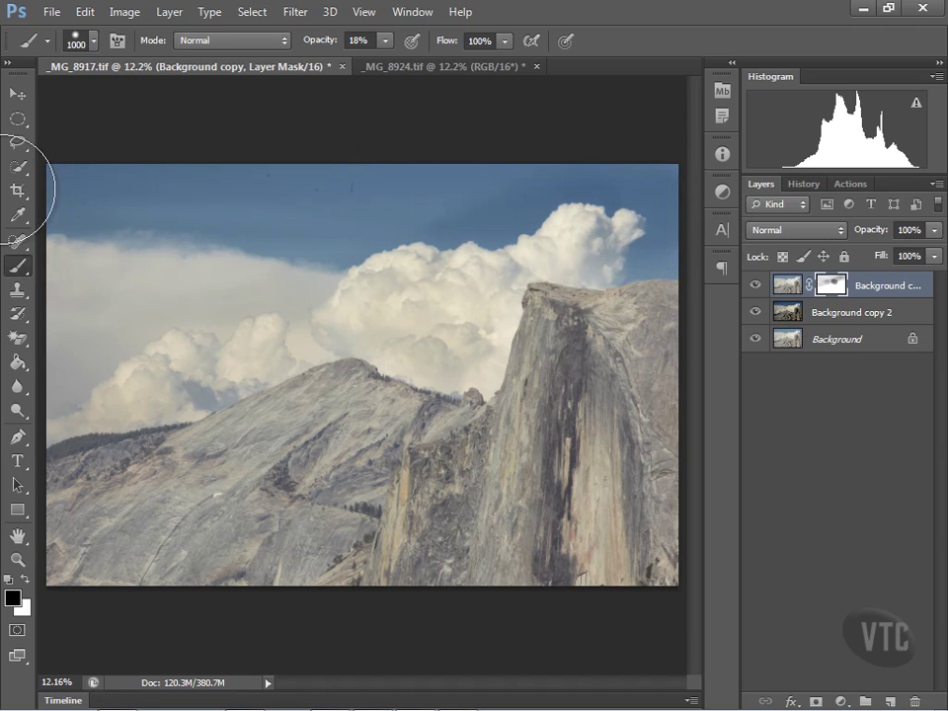
{"action": "left_click", "coordinate": [449, 345]}
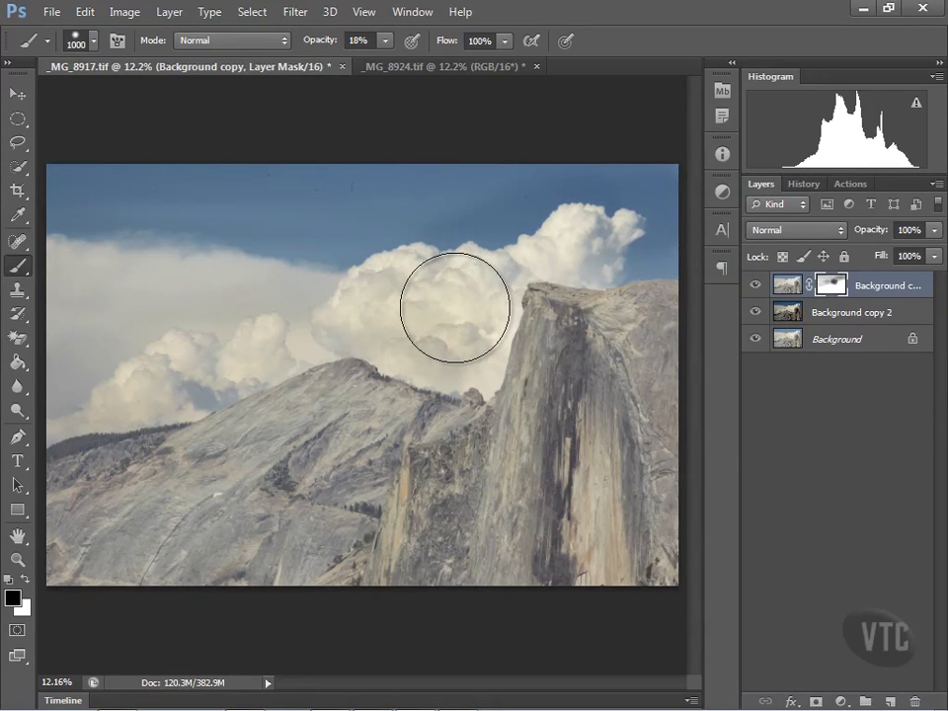
{"action": "key", "text": "bracketleft"}
{"action": "key", "text": "bracketleft"}
{"action": "key", "text": "bracketleft"}
{"action": "key", "text": "bracketleft"}
{"action": "key", "text": "bracketleft"}
{"action": "key", "text": "bracketleft"}
{"action": "key", "text": "bracketleft"}
{"action": "key", "text": "bracketleft"}
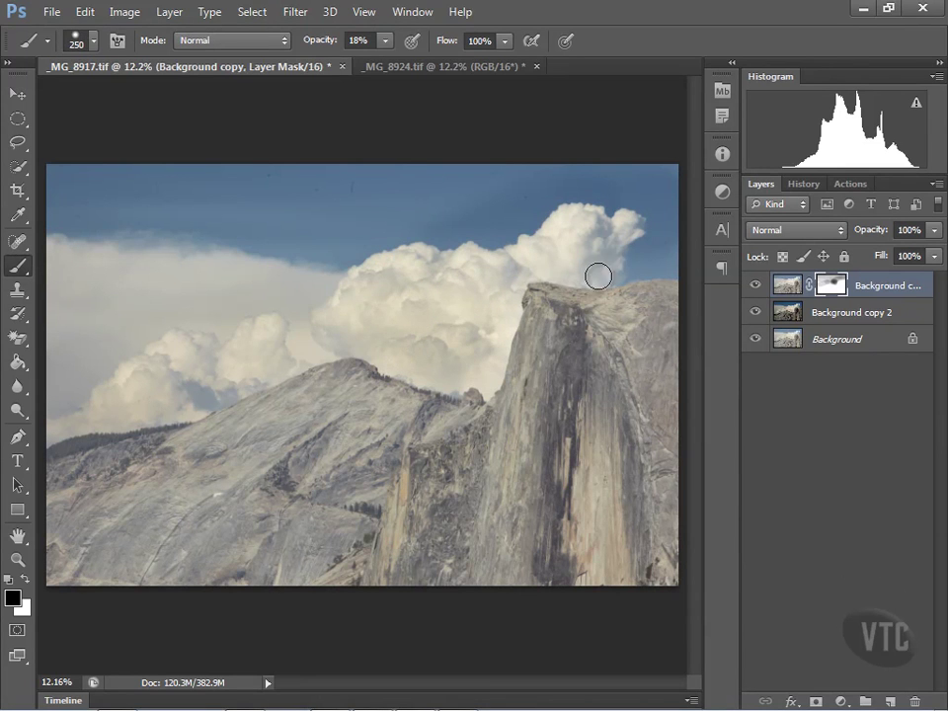
{"action": "mouse_move", "coordinate": [592, 270]}
{"action": "left_mouse_down"}
{"action": "mouse_move", "coordinate": [532, 270]}
{"action": "mouse_move", "coordinate": [486, 316]}
{"action": "mouse_move", "coordinate": [484, 386]}
{"action": "mouse_move", "coordinate": [511, 301]}
{"action": "left_mouse_up"}
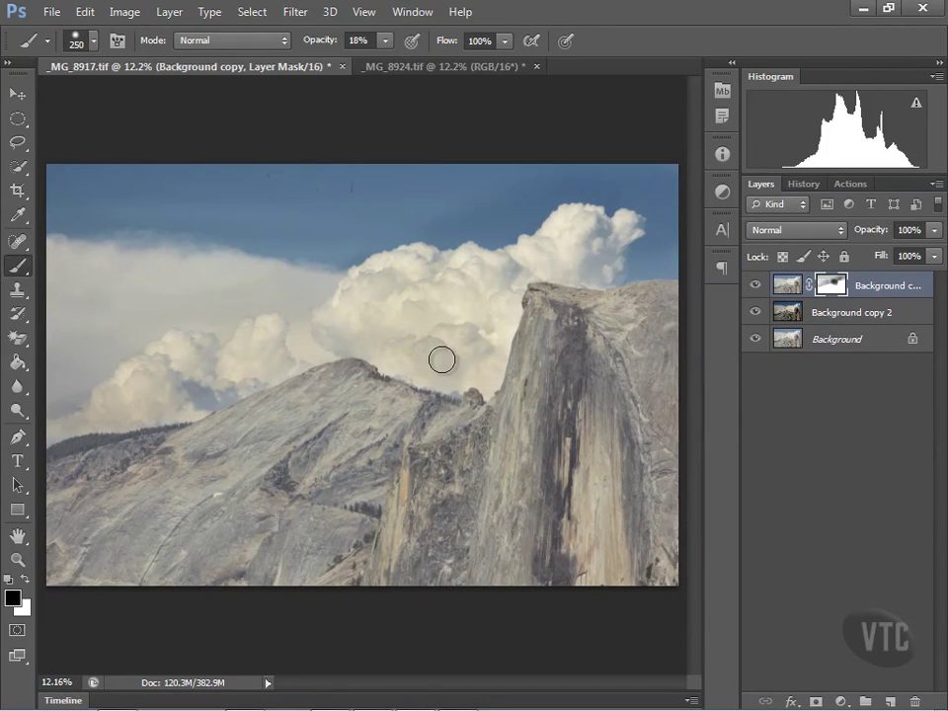
Step: Compare the masked edit with the opening history snapshot and revert _MG_8917.tif to that snapshot
{"action": "left_click", "coordinate": [805, 185]}
{"action": "left_click_drag", "start_coordinate": [936, 289], "coordinate": [928, 221]}
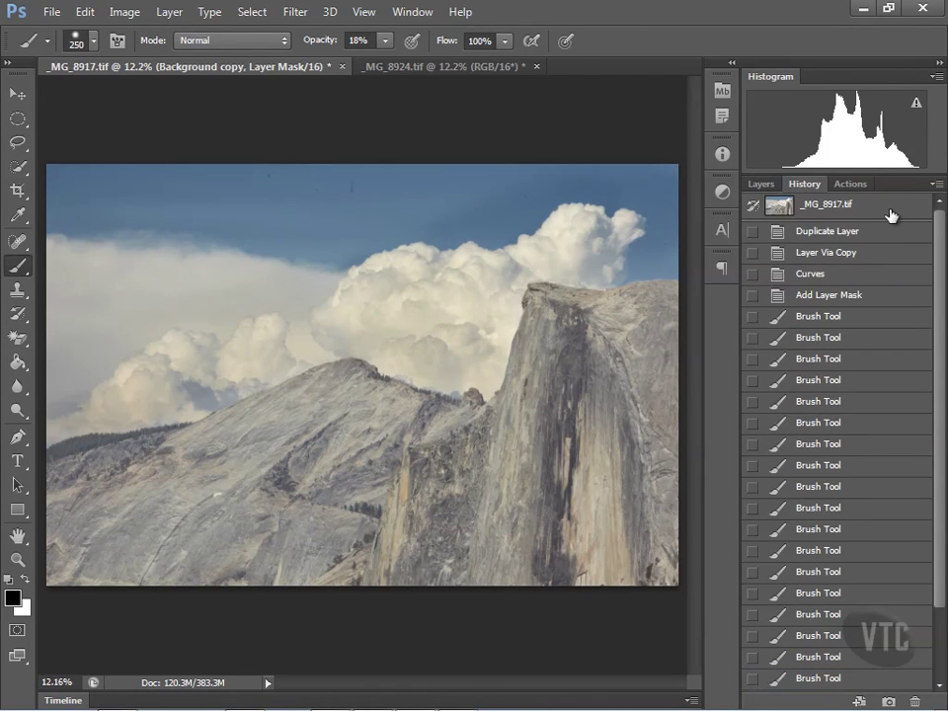
{"action": "left_click", "coordinate": [888, 207]}
{"action": "scroll", "coordinate": [879, 597], "scroll_direction": "down", "scroll_amount": 4}
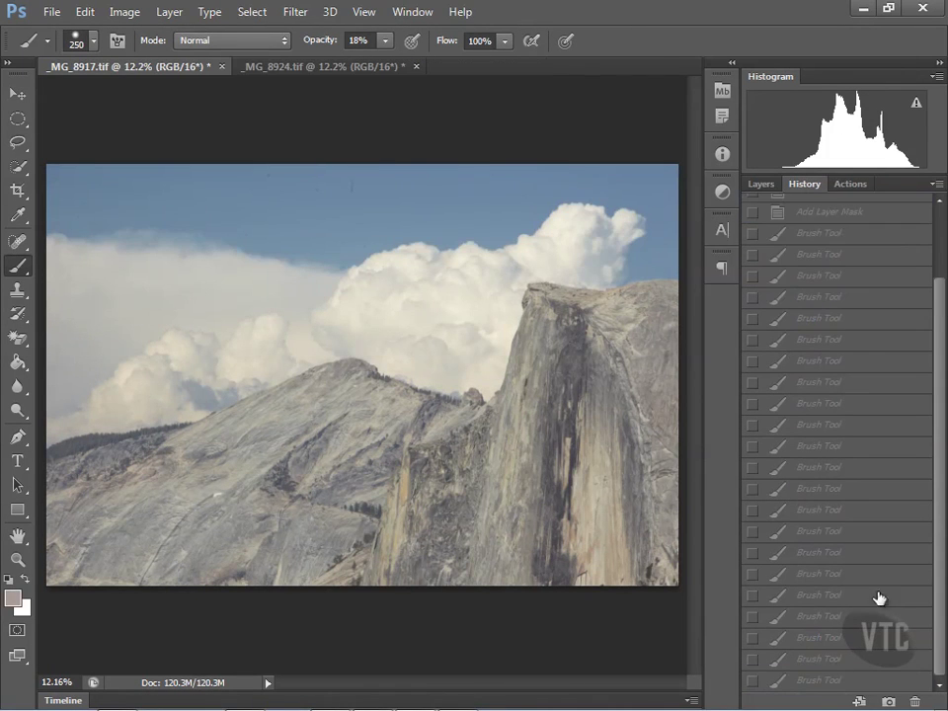
{"action": "left_click", "coordinate": [825, 679]}
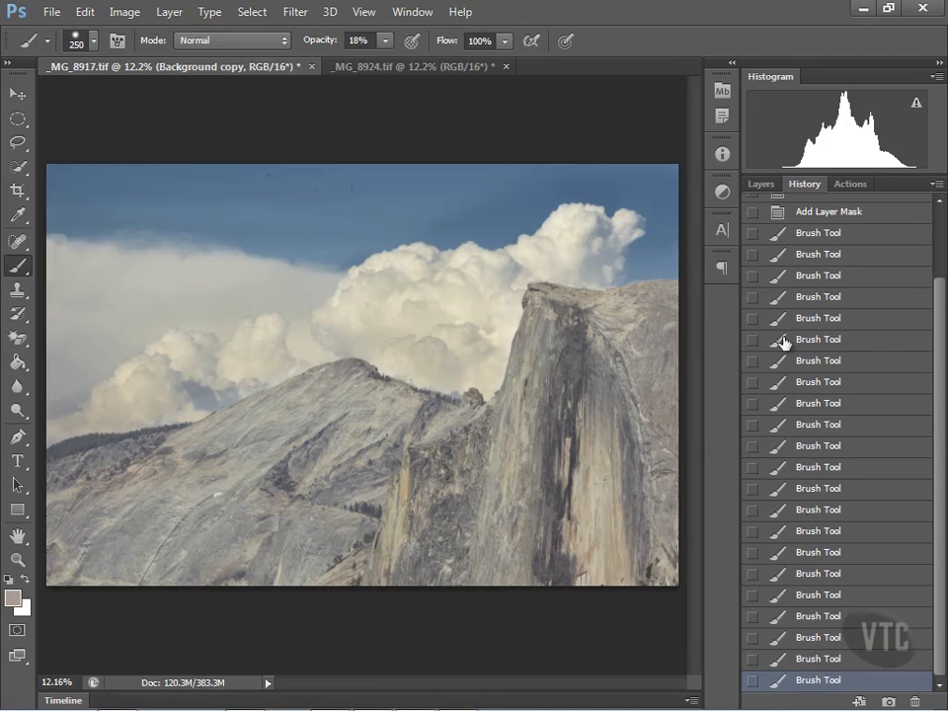
{"action": "left_click", "coordinate": [761, 187]}
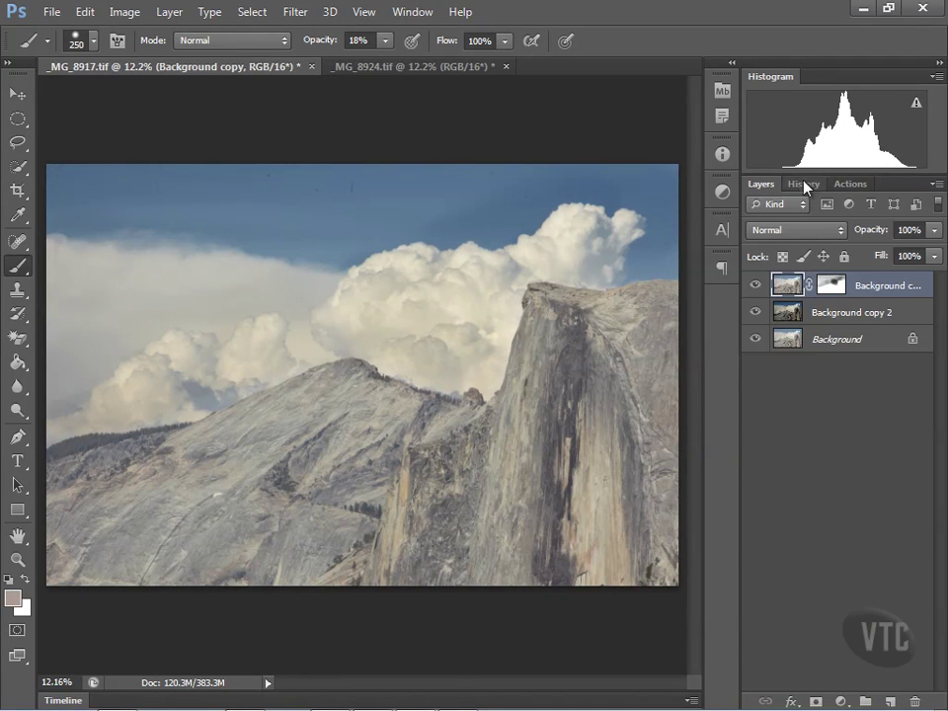
{"action": "left_click", "coordinate": [803, 184]}
{"action": "left_click", "coordinate": [858, 208]}
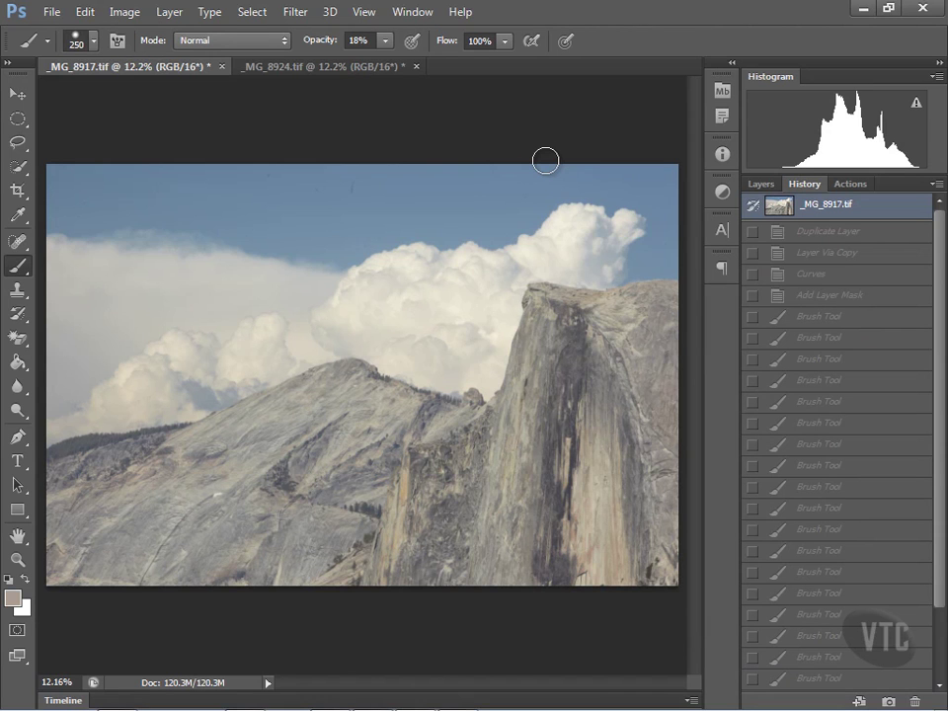
Step: Float the _MG_8924.tif document in its own window and move it aside so _MG_8917.tif is visible behind it
{"action": "left_click", "coordinate": [346, 69]}
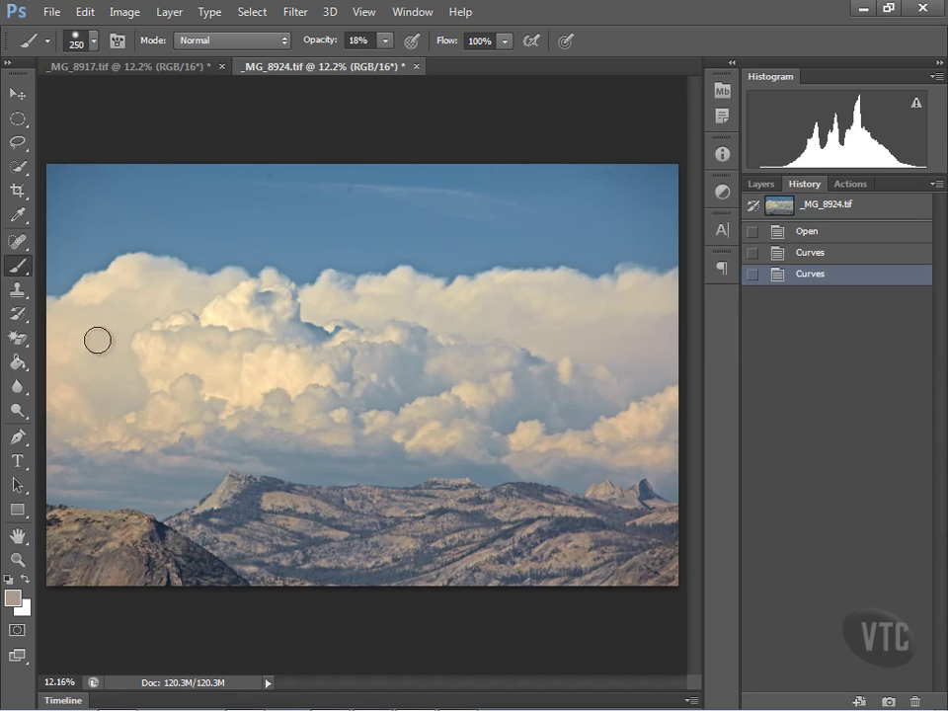
{"action": "left_click", "coordinate": [186, 67]}
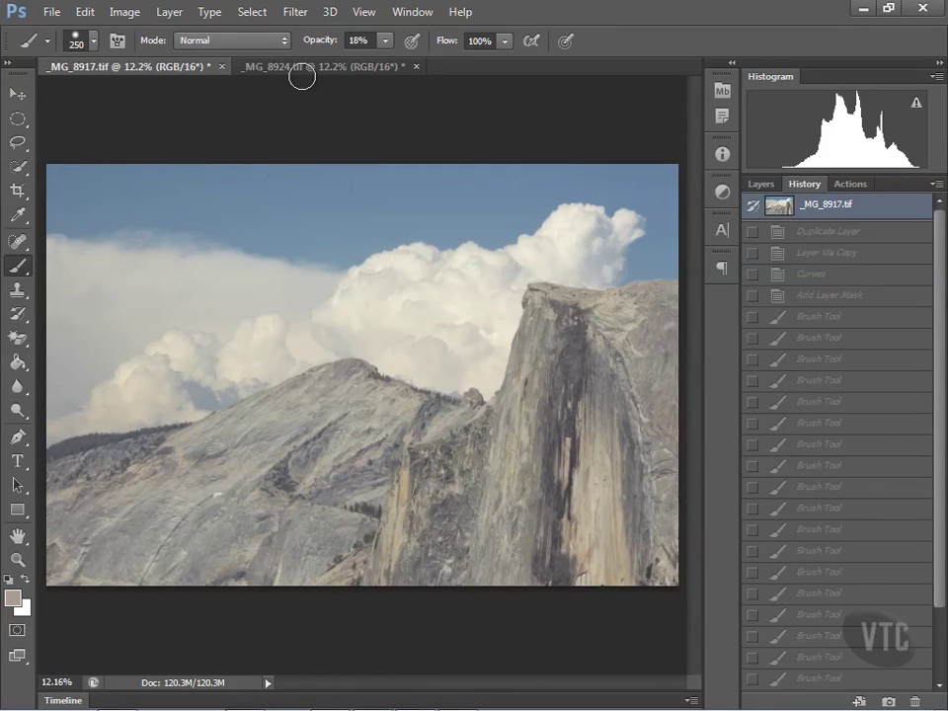
{"action": "left_click", "coordinate": [356, 66]}
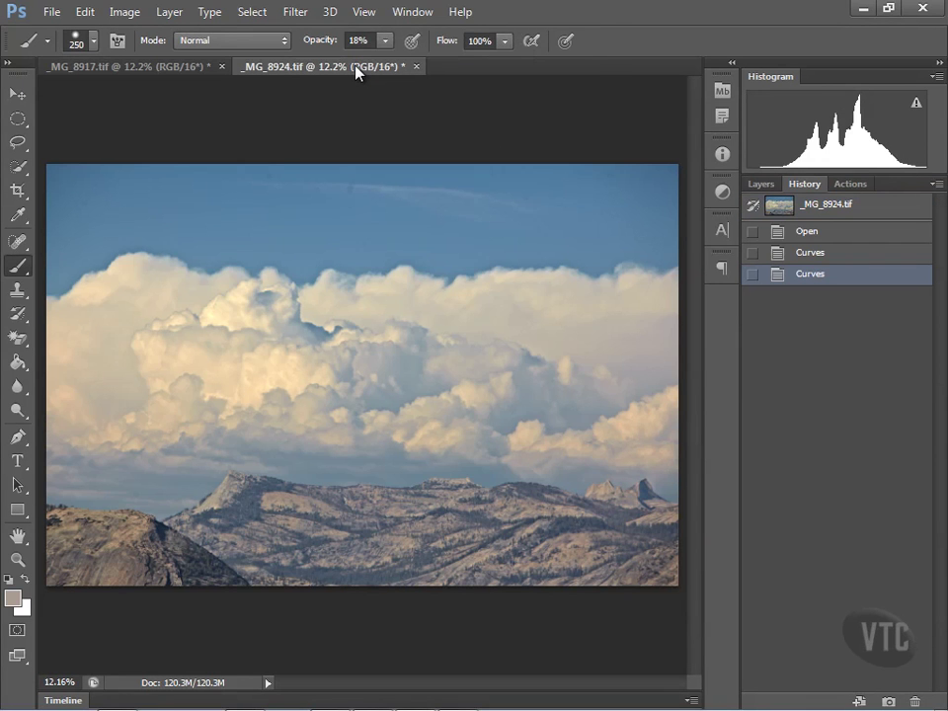
{"action": "left_click_drag", "start_coordinate": [356, 66], "coordinate": [349, 184]}
{"action": "left_click_drag", "start_coordinate": [697, 187], "coordinate": [150, 275]}
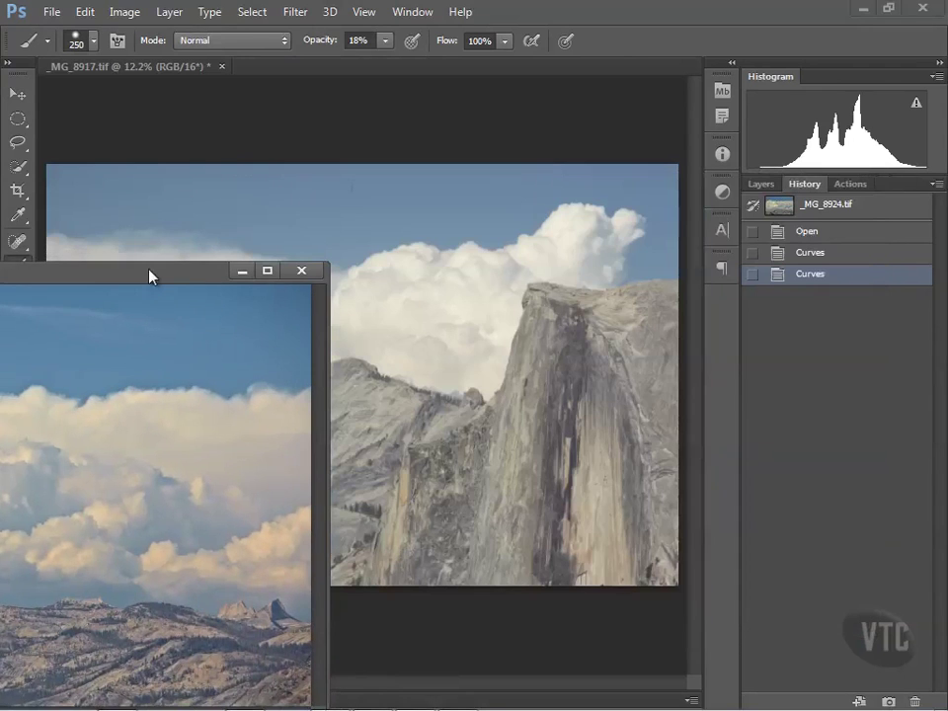
Step: Copy the _MG_8924.tif cloud image into _MG_8917.tif as a new layer and align it to cover the whole canvas
{"action": "left_click", "coordinate": [17, 93]}
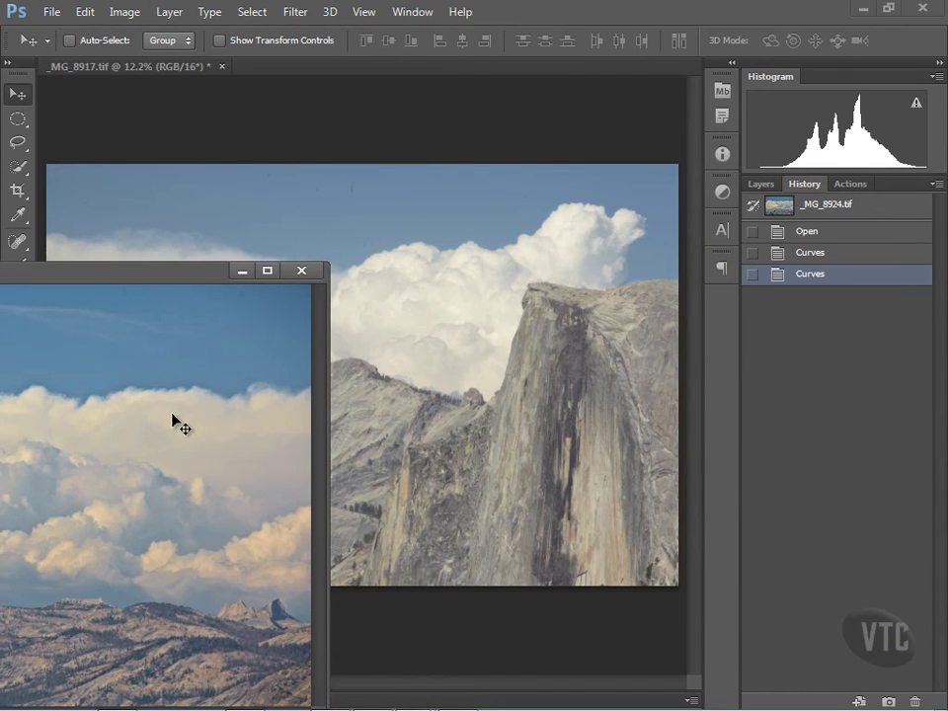
{"action": "left_click_drag", "start_coordinate": [176, 422], "coordinate": [385, 413]}
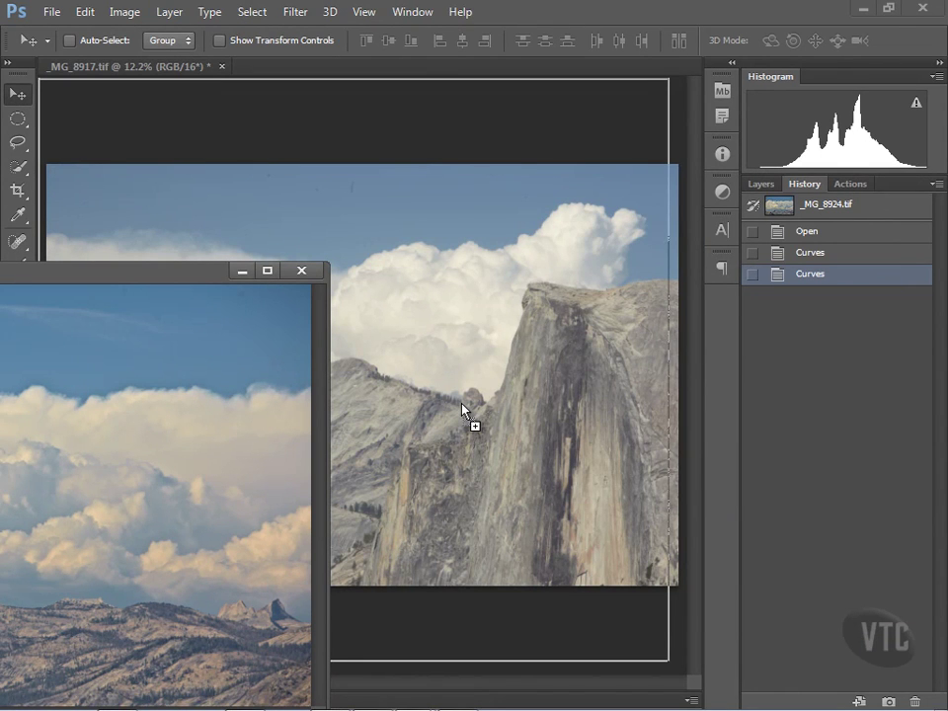
{"action": "left_click_drag", "start_coordinate": [464, 410], "coordinate": [461, 409]}
{"action": "left_click", "coordinate": [243, 273]}
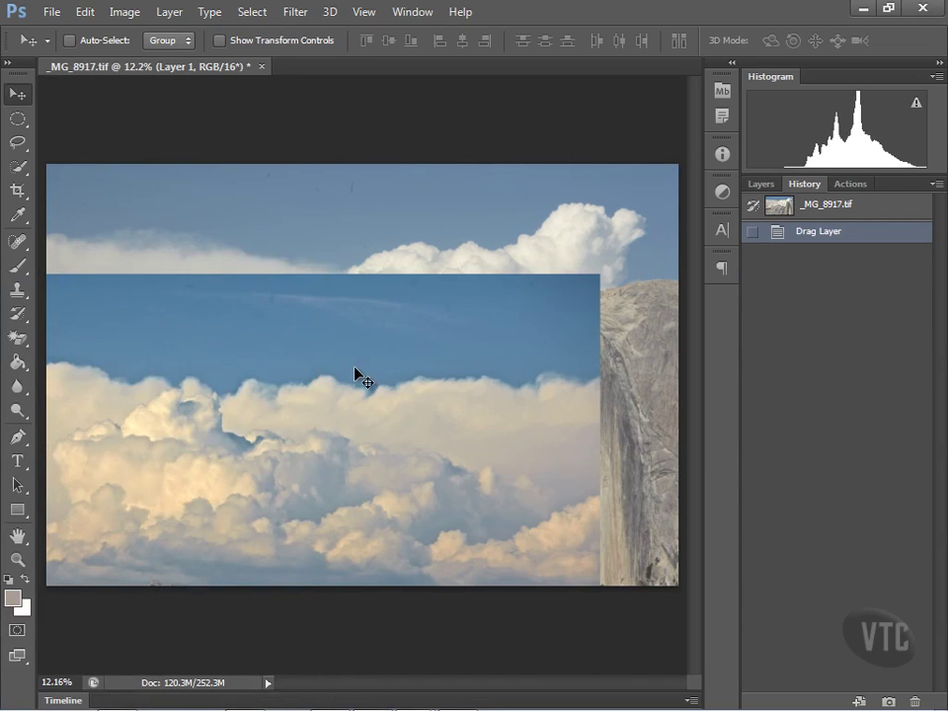
{"action": "left_click_drag", "start_coordinate": [370, 413], "coordinate": [440, 304]}
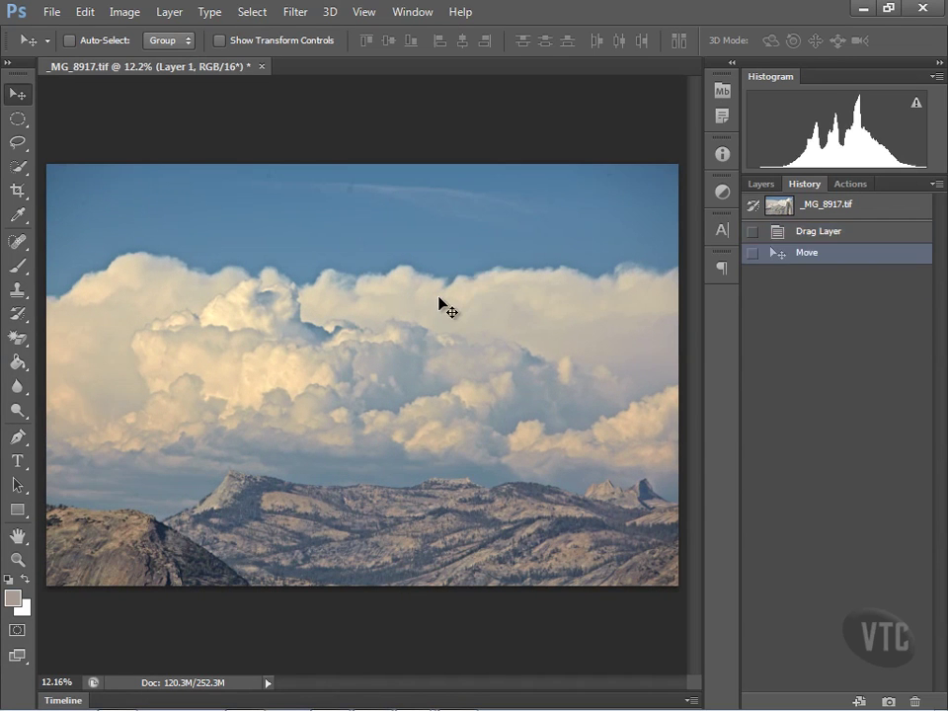
Step: Duplicate Layer 1, the imported cloud image
{"action": "left_click", "coordinate": [759, 185]}
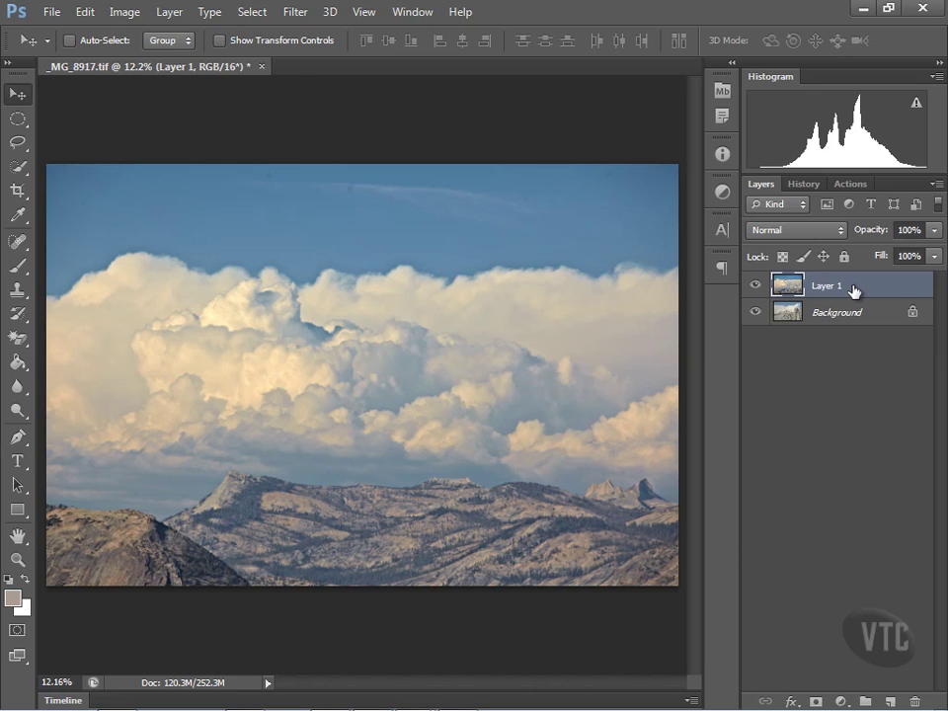
{"action": "key", "text": "ctrl+j"}
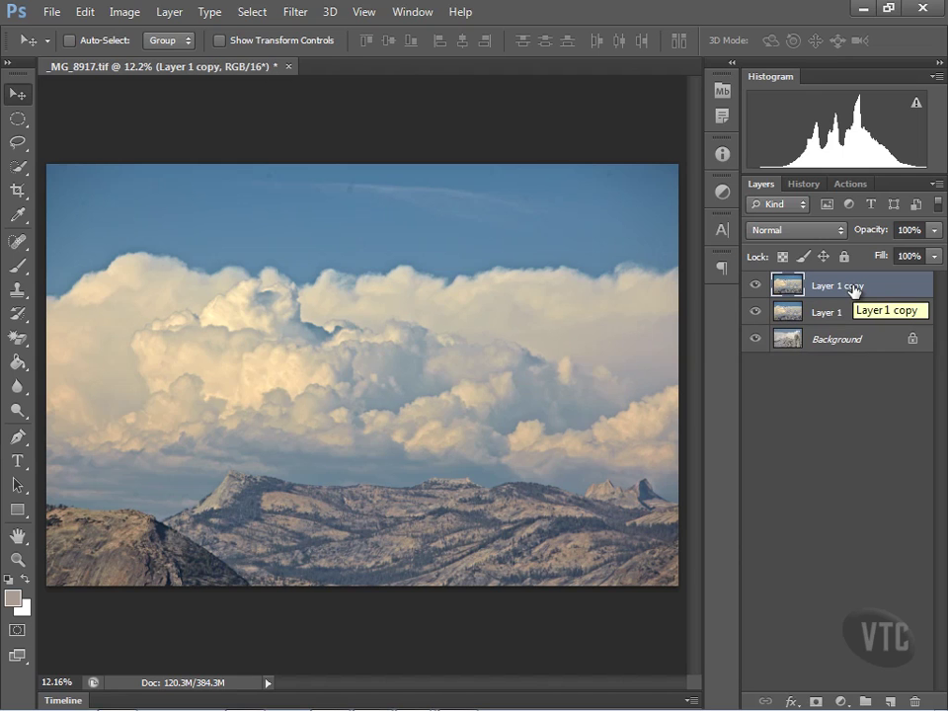
Step: Duplicate the Background layer and move Layer 1 beneath the Background copy layer
{"action": "left_click", "coordinate": [852, 342]}
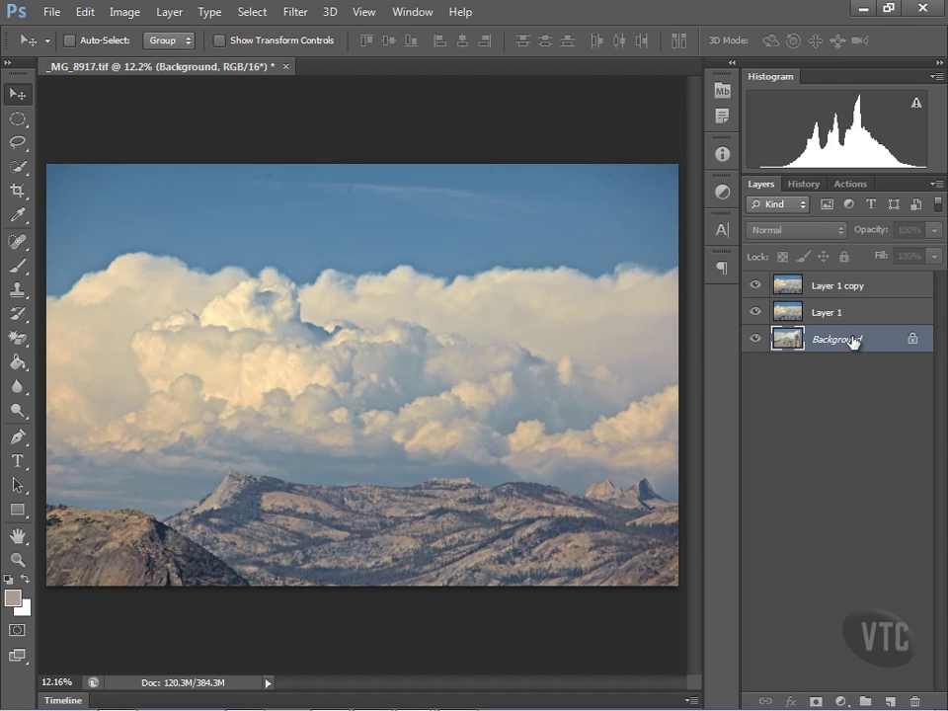
{"action": "key", "text": "ctrl+j"}
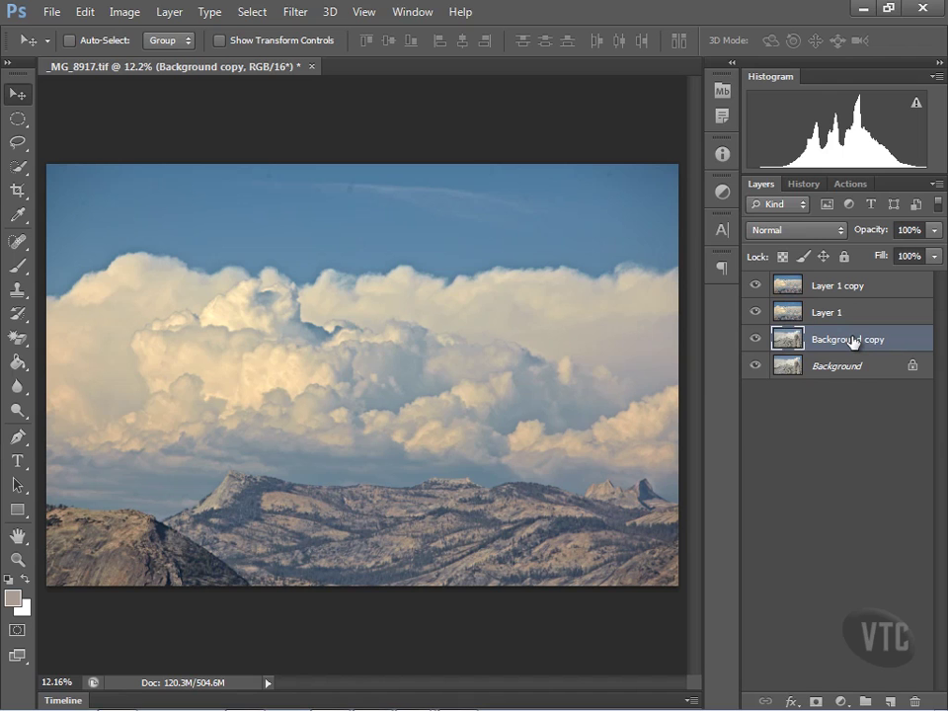
{"action": "left_click", "coordinate": [857, 314]}
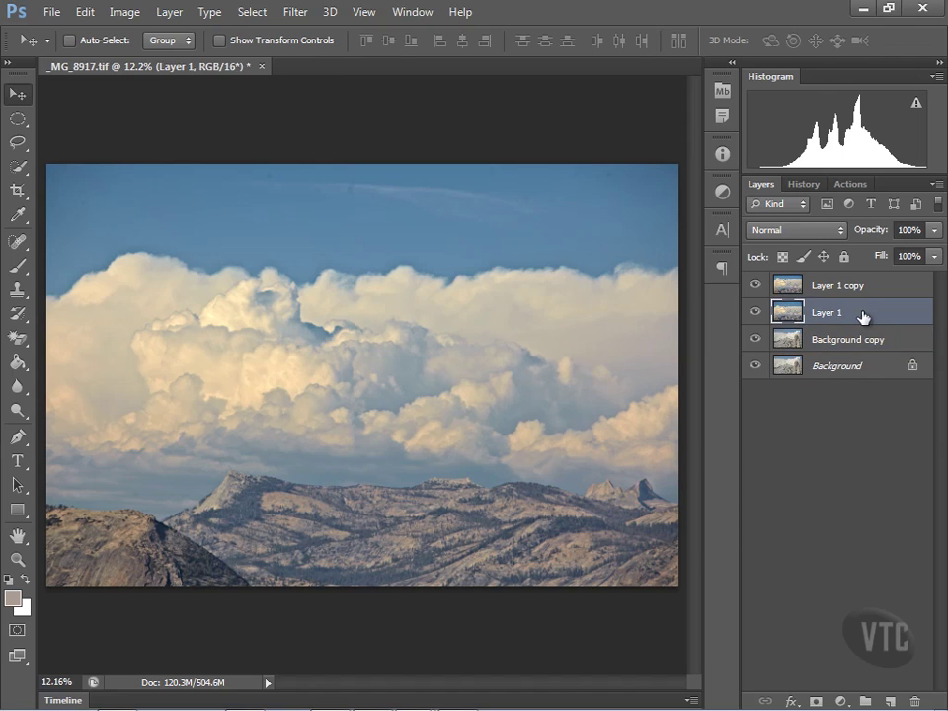
{"action": "left_click_drag", "start_coordinate": [856, 314], "coordinate": [853, 355]}
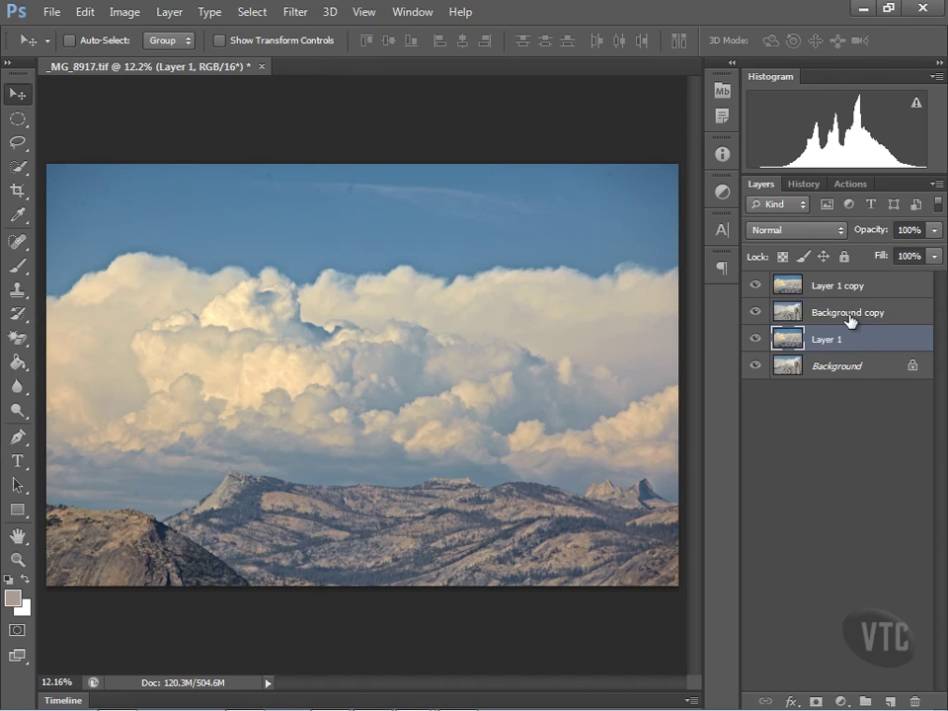
Step: Move Layer 1 copy beneath Background copy so the mountain photo is on top of the layer stack
{"action": "left_click", "coordinate": [850, 314]}
{"action": "left_click", "coordinate": [847, 285]}
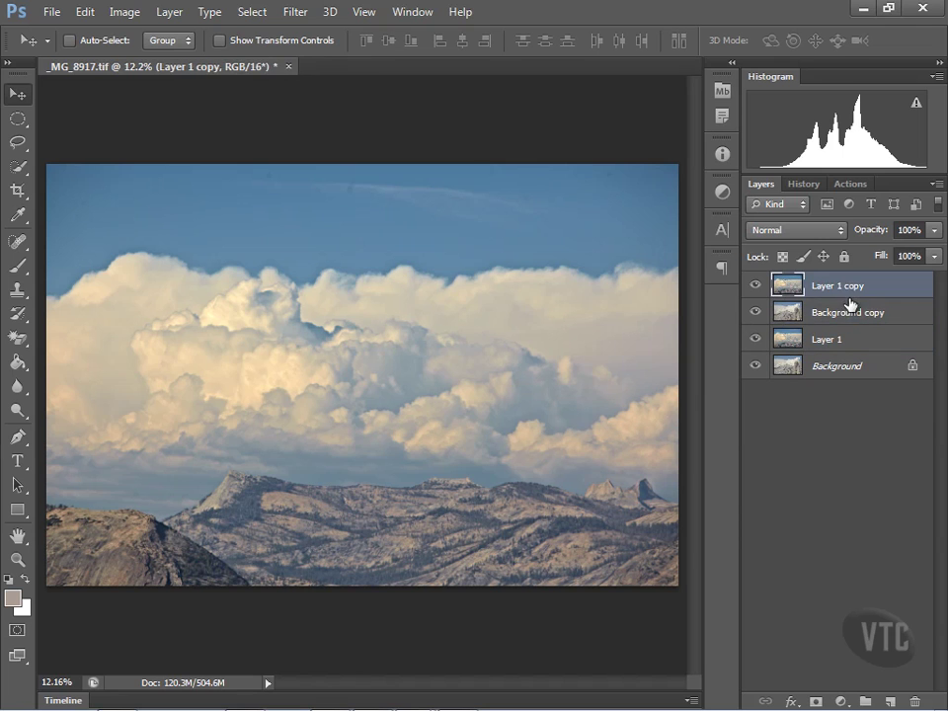
{"action": "left_click", "coordinate": [851, 314]}
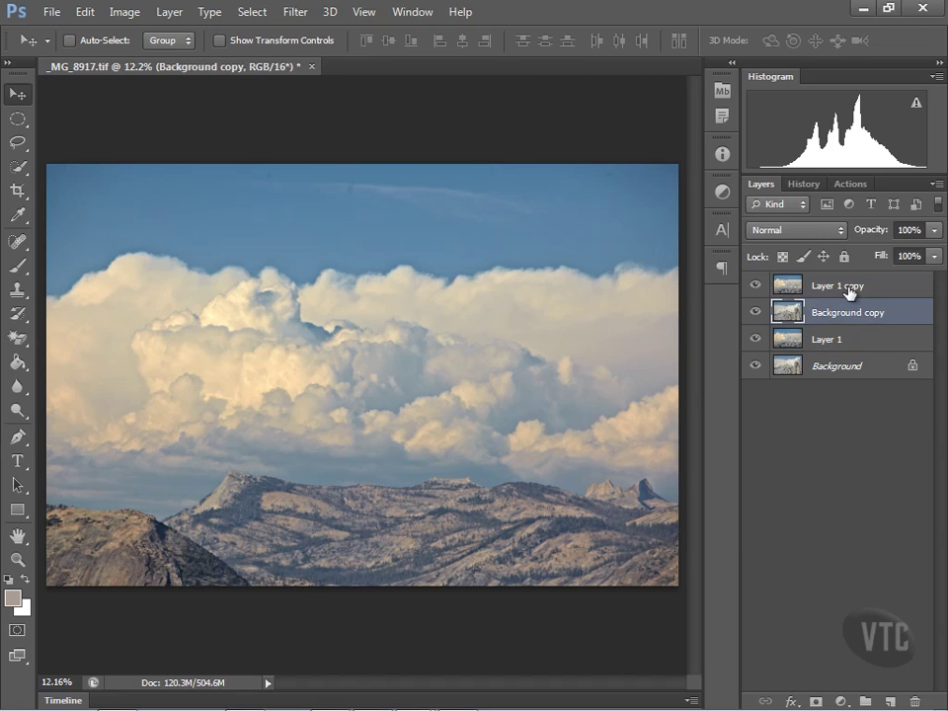
{"action": "left_click", "coordinate": [849, 289]}
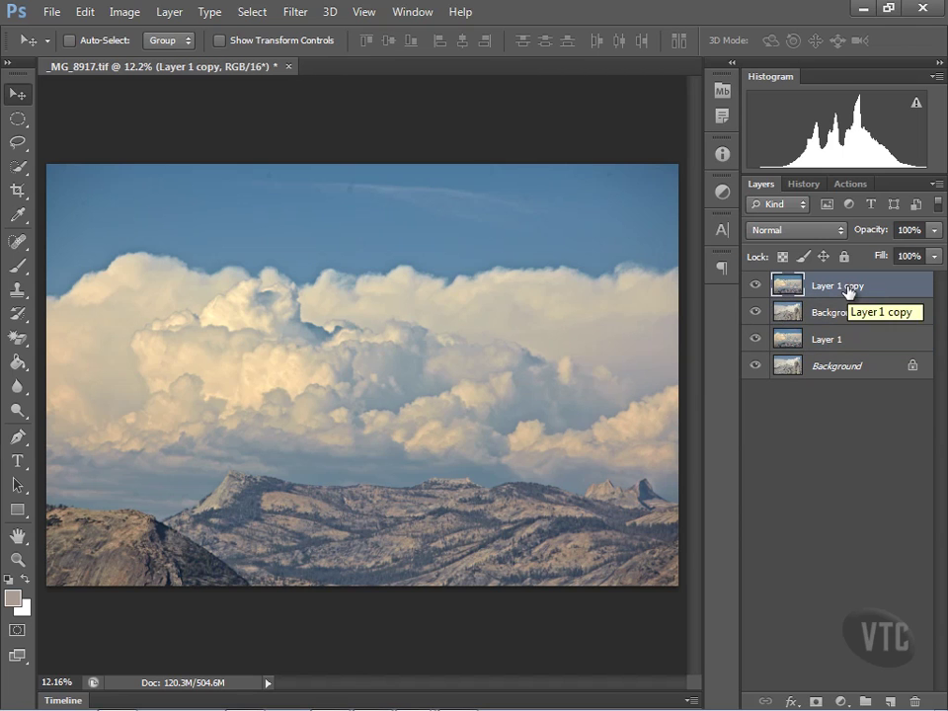
{"action": "left_click", "coordinate": [844, 312]}
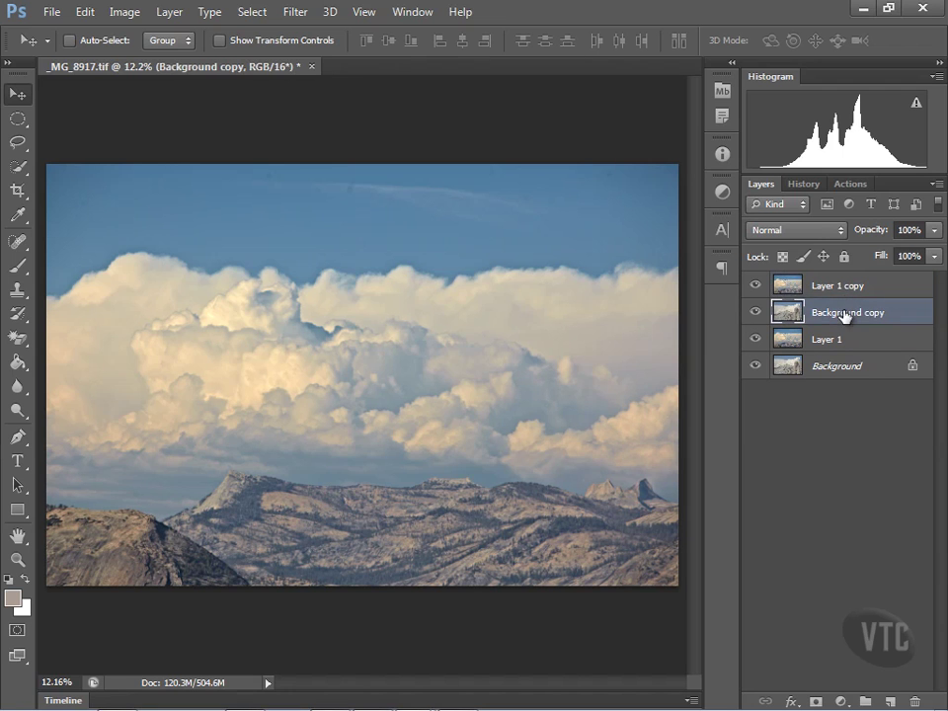
{"action": "left_click", "coordinate": [849, 289]}
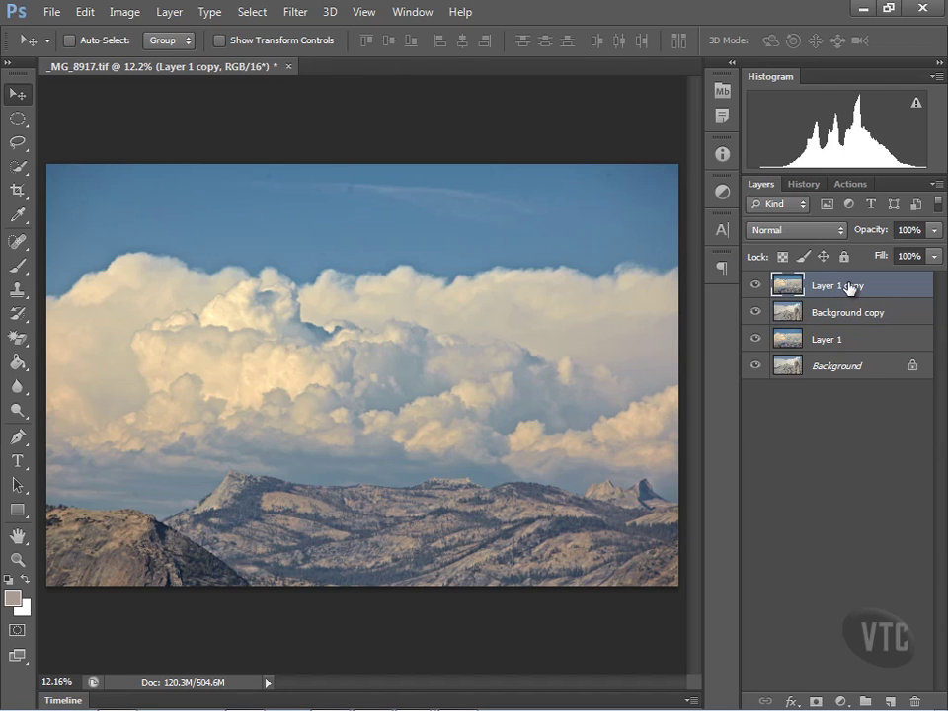
{"action": "left_click_drag", "start_coordinate": [849, 288], "coordinate": [849, 327]}
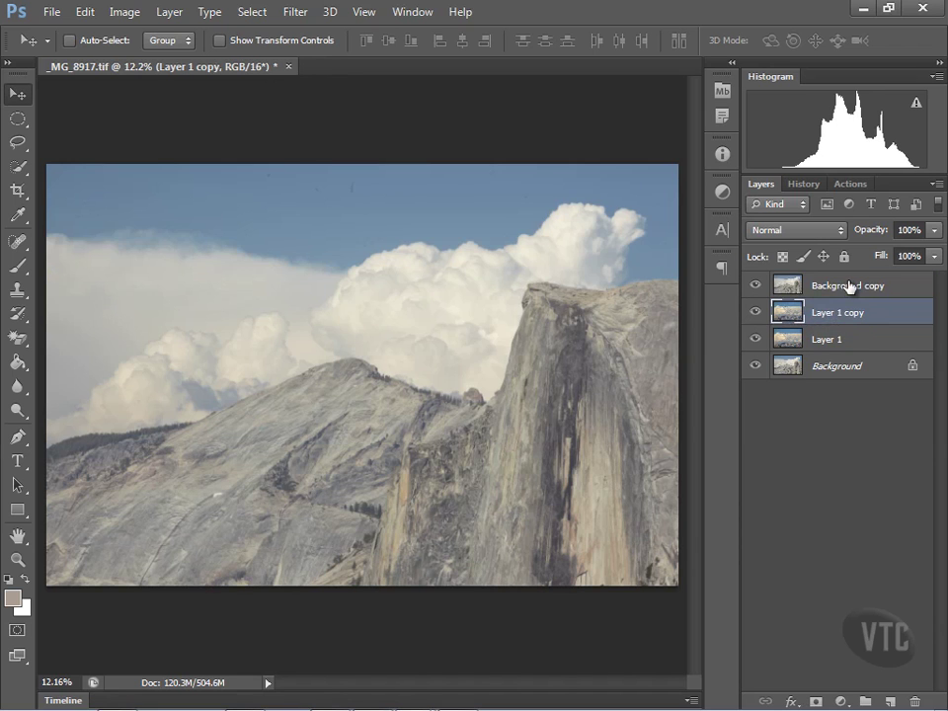
Step: Hide and reshow the Background copy layer to compare the two photos, and add a white layer mask to it
{"action": "left_click", "coordinate": [849, 285]}
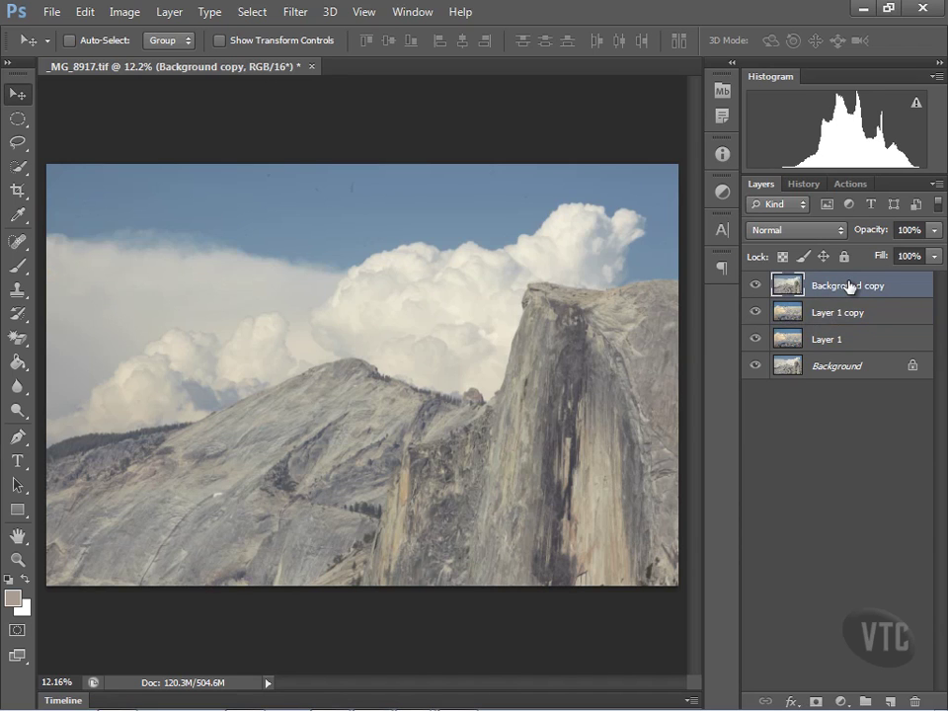
{"action": "left_click", "coordinate": [755, 288]}
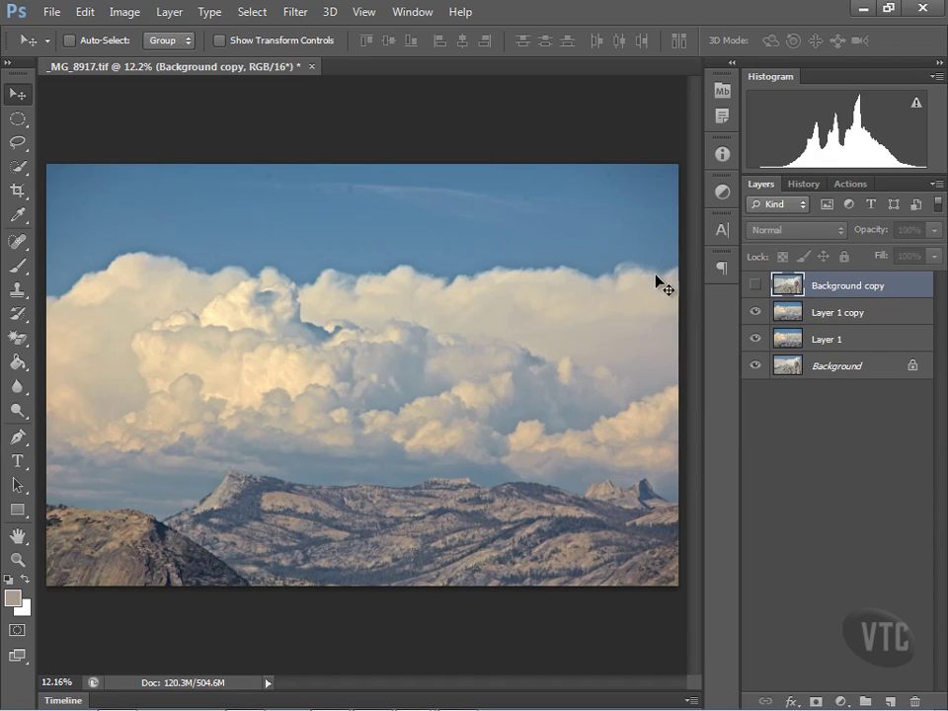
{"action": "left_click", "coordinate": [755, 287]}
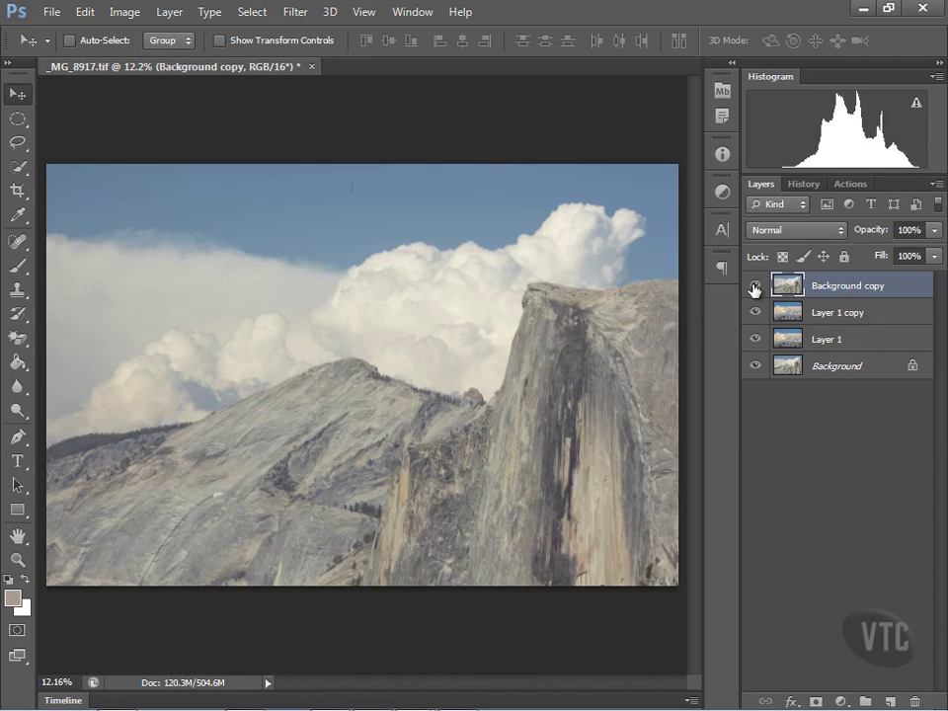
{"action": "left_click", "coordinate": [816, 700]}
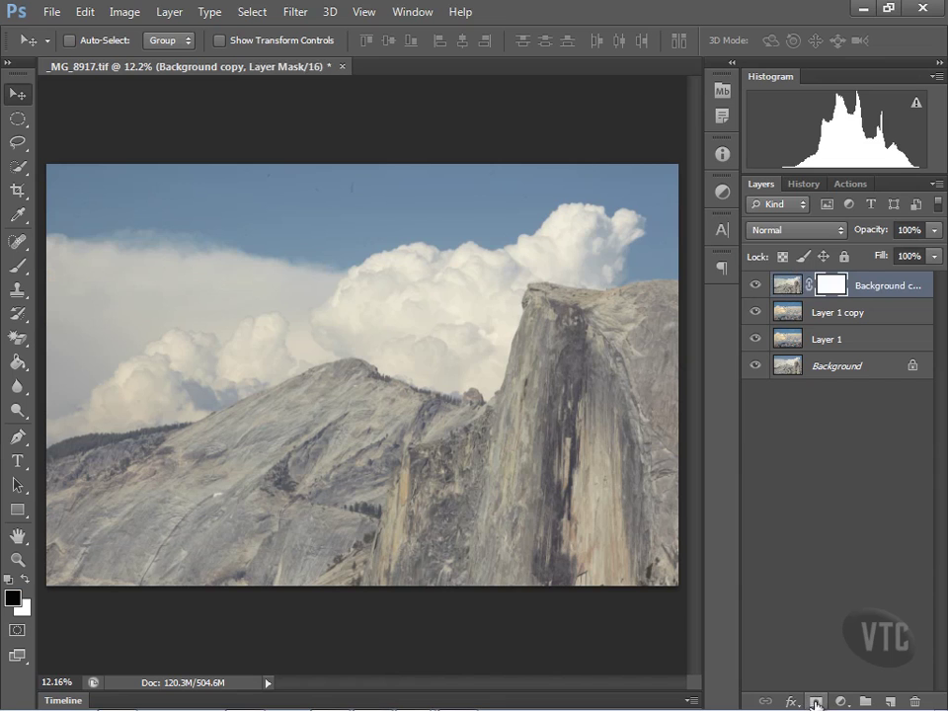
Step: Paint black on the Background copy mask over the left and middle clouds with a 1000 px brush at 18% opacity
{"action": "left_click", "coordinate": [17, 266]}
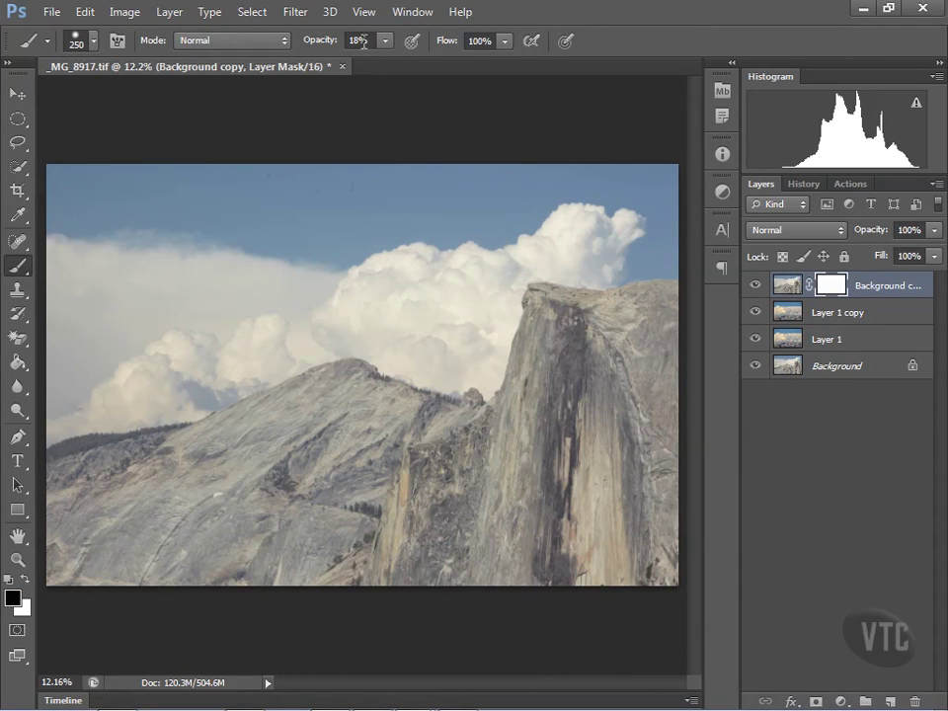
{"action": "key", "text": "bracketright"}
{"action": "key", "text": "bracketright"}
{"action": "key", "text": "bracketright"}
{"action": "key", "text": "bracketright"}
{"action": "key", "text": "bracketright"}
{"action": "key", "text": "bracketright"}
{"action": "key", "text": "bracketright"}
{"action": "key", "text": "bracketright"}
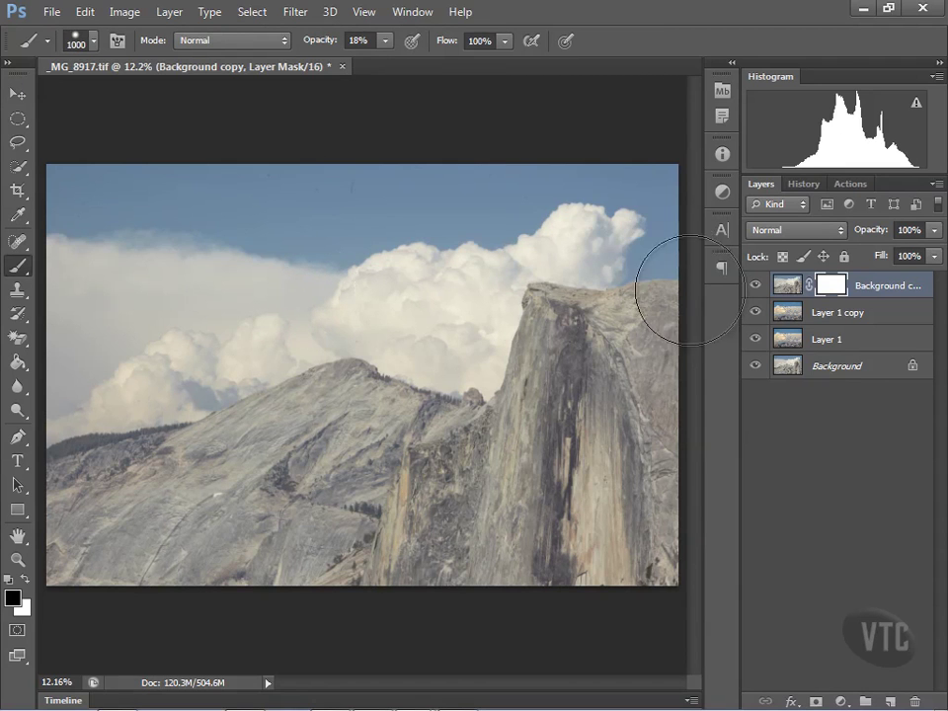
{"action": "left_click", "coordinate": [788, 286]}
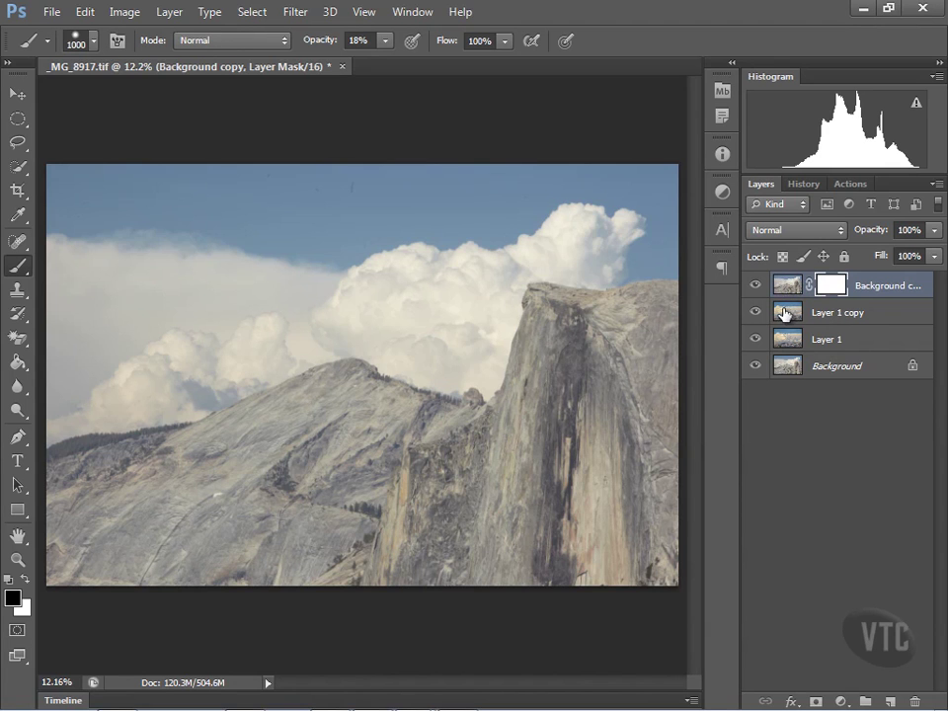
{"action": "mouse_move", "coordinate": [291, 313]}
{"action": "left_mouse_down"}
{"action": "mouse_move", "coordinate": [75, 310]}
{"action": "mouse_move", "coordinate": [284, 301]}
{"action": "mouse_move", "coordinate": [67, 261]}
{"action": "mouse_move", "coordinate": [252, 303]}
{"action": "mouse_move", "coordinate": [205, 310]}
{"action": "mouse_move", "coordinate": [63, 371]}
{"action": "mouse_move", "coordinate": [299, 316]}
{"action": "mouse_move", "coordinate": [62, 260]}
{"action": "mouse_move", "coordinate": [160, 296]}
{"action": "mouse_move", "coordinate": [297, 304]}
{"action": "mouse_move", "coordinate": [153, 363]}
{"action": "mouse_move", "coordinate": [97, 399]}
{"action": "mouse_move", "coordinate": [226, 353]}
{"action": "mouse_move", "coordinate": [240, 324]}
{"action": "mouse_move", "coordinate": [73, 321]}
{"action": "mouse_move", "coordinate": [138, 268]}
{"action": "mouse_move", "coordinate": [30, 241]}
{"action": "mouse_move", "coordinate": [151, 323]}
{"action": "mouse_move", "coordinate": [410, 249]}
{"action": "left_mouse_up"}
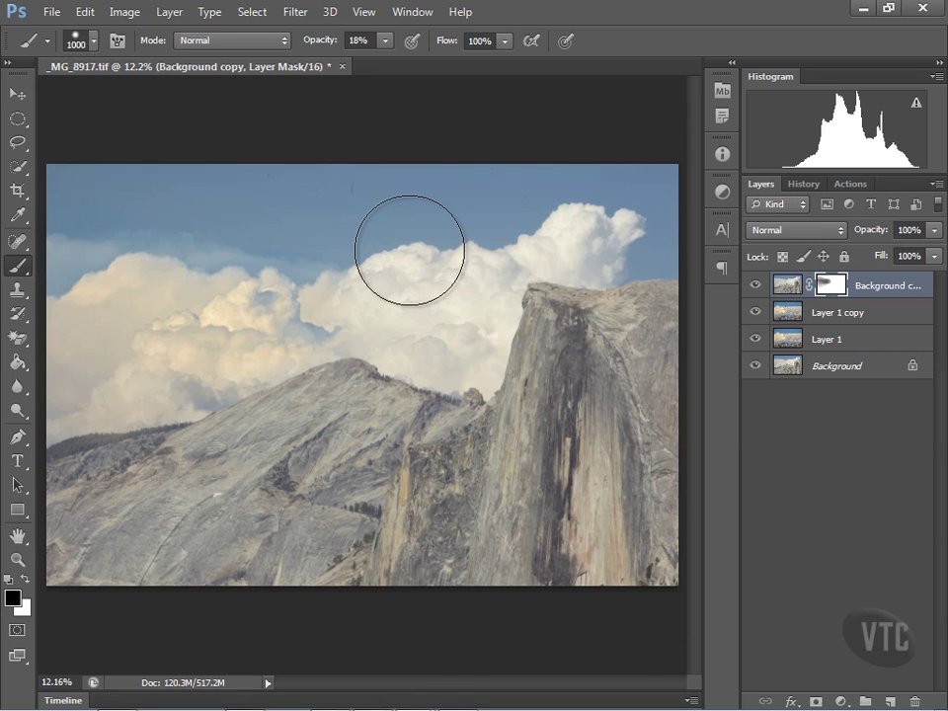
{"action": "mouse_move", "coordinate": [409, 249]}
{"action": "left_mouse_down"}
{"action": "mouse_move", "coordinate": [404, 243]}
{"action": "mouse_move", "coordinate": [148, 334]}
{"action": "mouse_move", "coordinate": [176, 350]}
{"action": "mouse_move", "coordinate": [172, 327]}
{"action": "mouse_move", "coordinate": [436, 307]}
{"action": "mouse_move", "coordinate": [453, 296]}
{"action": "mouse_move", "coordinate": [432, 306]}
{"action": "left_mouse_up"}
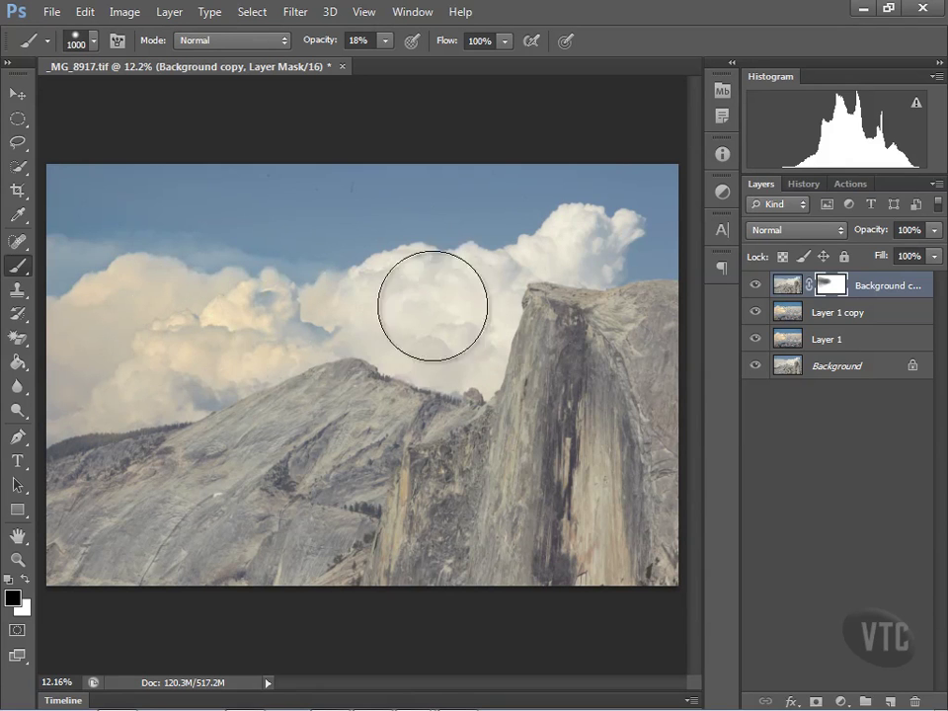
Step: Apply a midtone Color Balance of -18, +2, +29 to Layer 1 copy with Preserve Luminosity on
{"action": "left_click", "coordinate": [845, 319]}
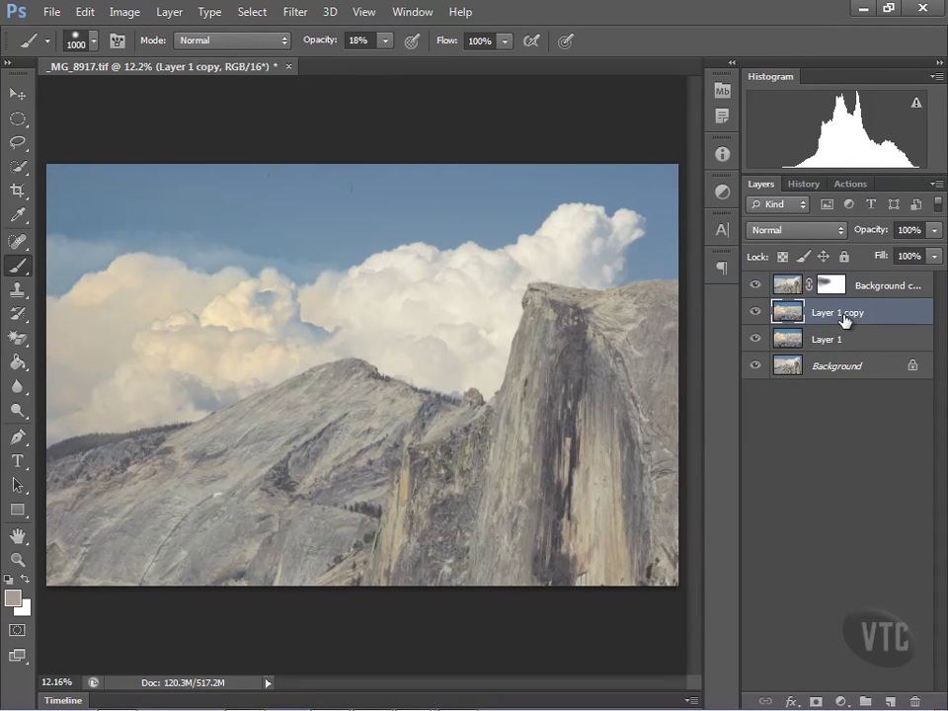
{"action": "left_click", "coordinate": [134, 13]}
{"action": "mouse_move", "coordinate": [290, 61]}
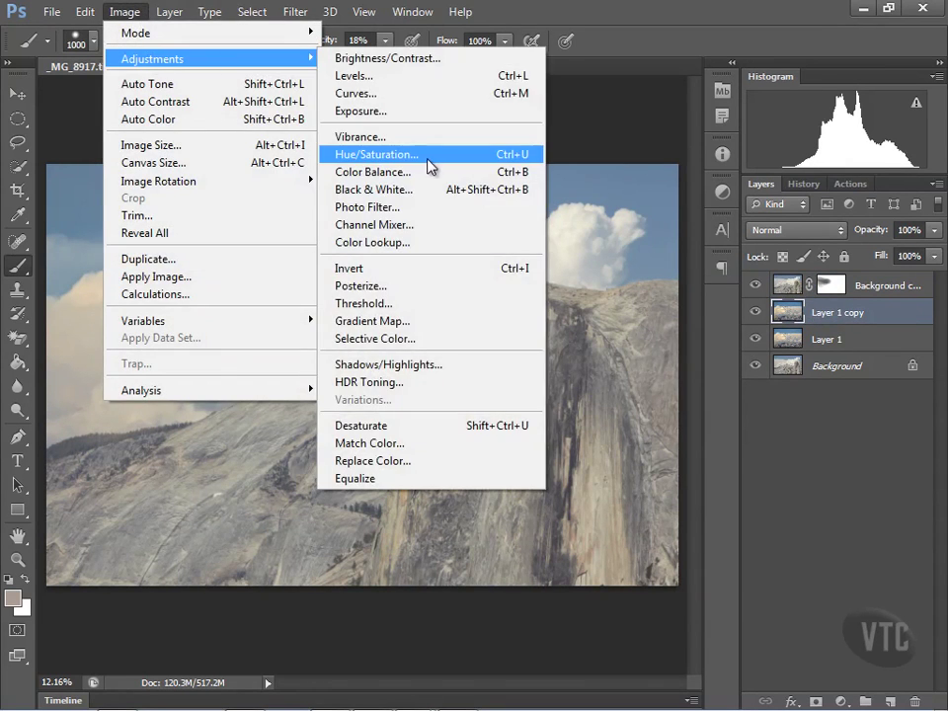
{"action": "left_click", "coordinate": [373, 172]}
{"action": "left_click_drag", "start_coordinate": [712, 434], "coordinate": [738, 478]}
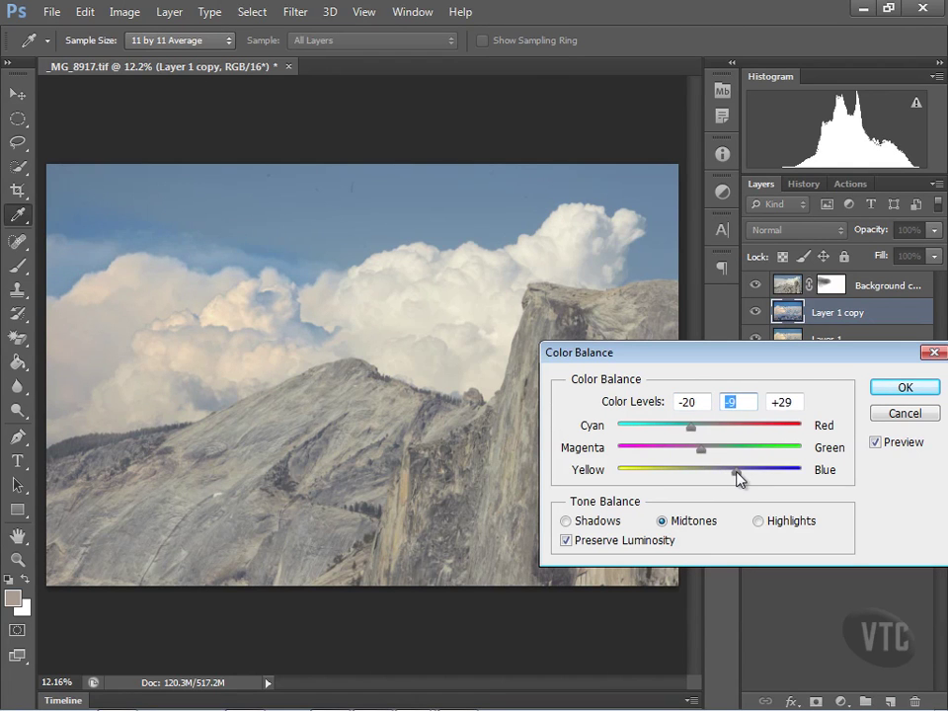
{"action": "left_click_drag", "start_coordinate": [691, 431], "coordinate": [710, 452]}
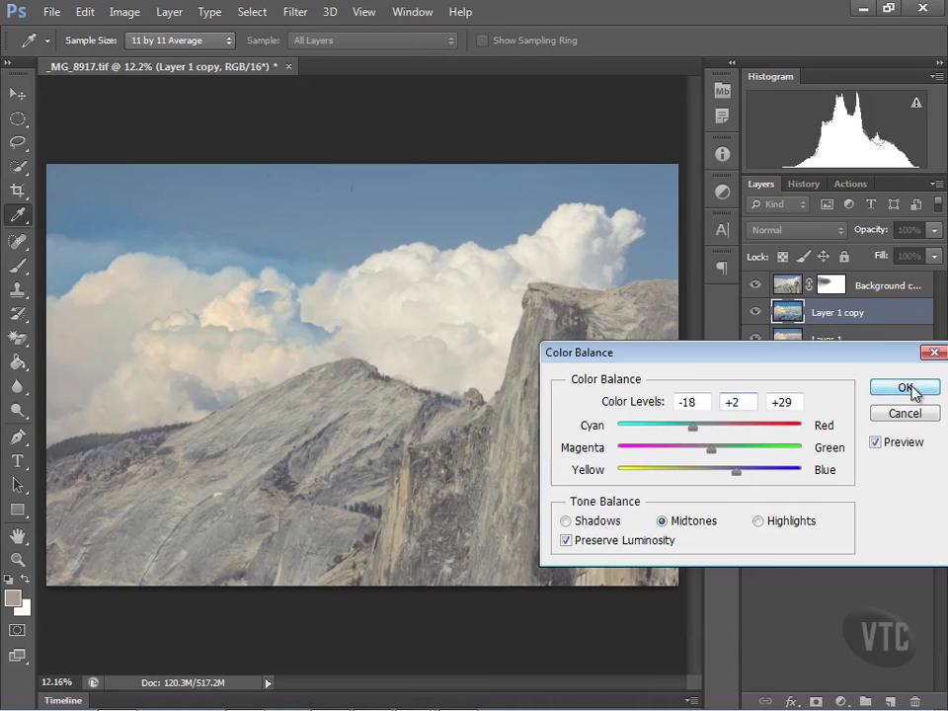
{"action": "left_click", "coordinate": [905, 387]}
{"action": "key", "text": "b"}
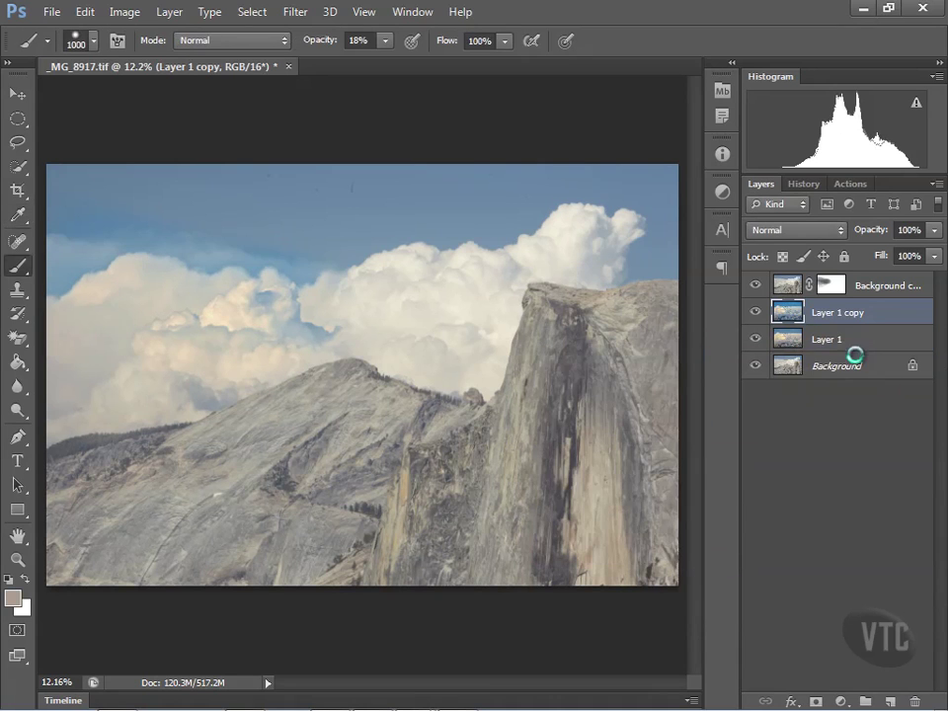
Step: Select the Background copy layer and flatten the image
{"action": "left_click", "coordinate": [857, 289]}
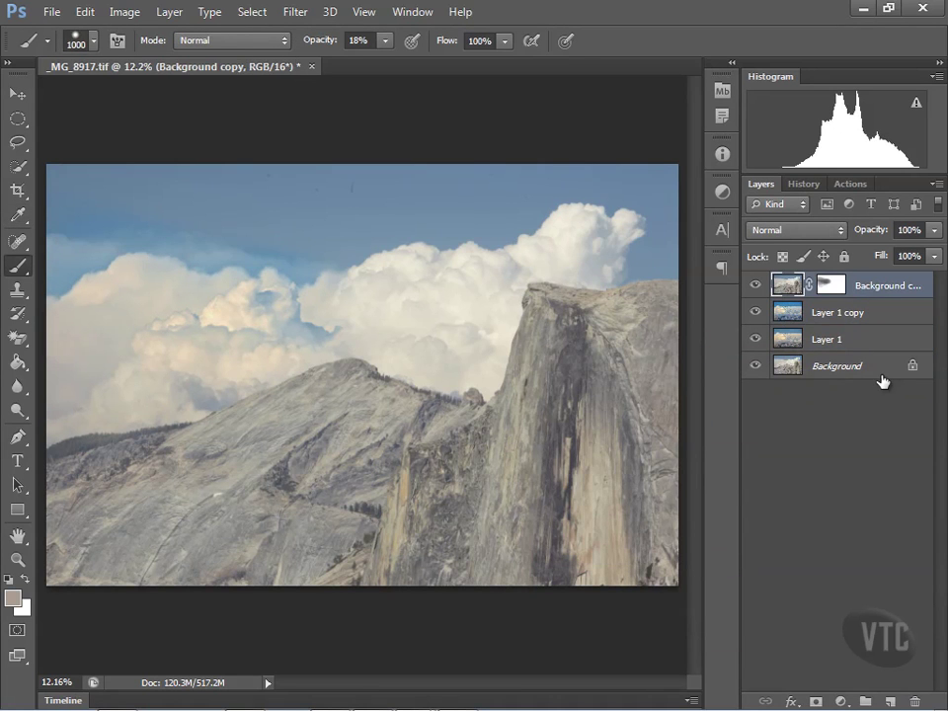
{"action": "left_click", "coordinate": [936, 185]}
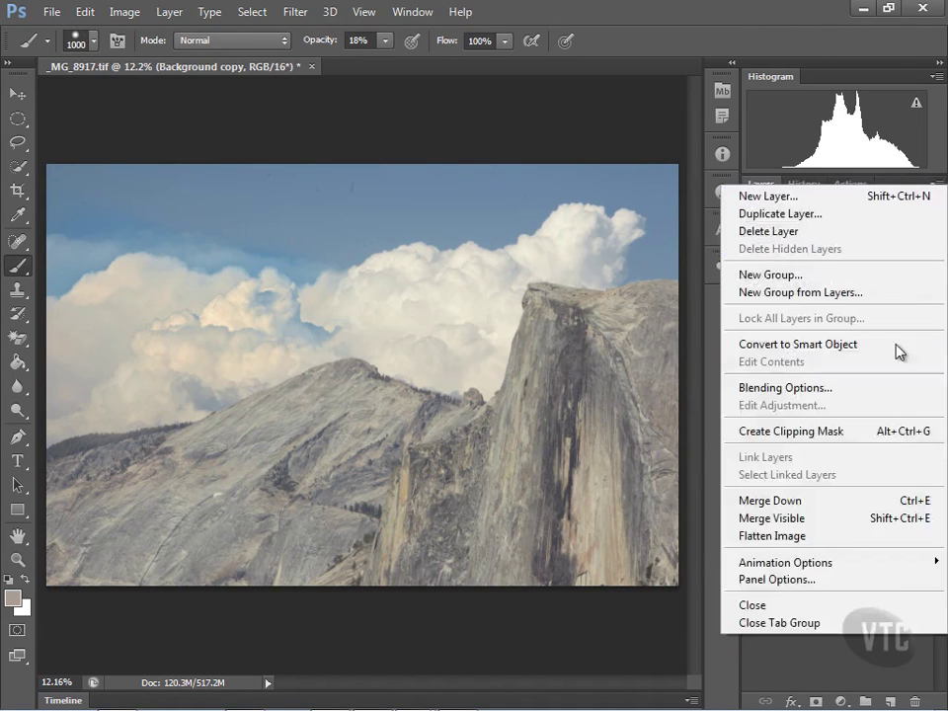
{"action": "left_click", "coordinate": [842, 541]}
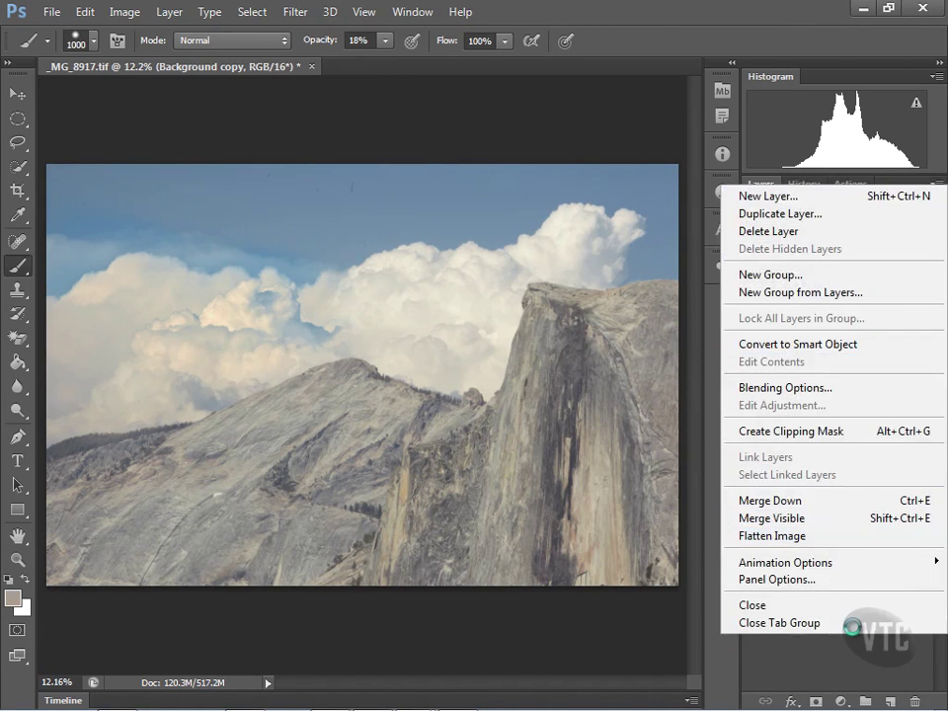